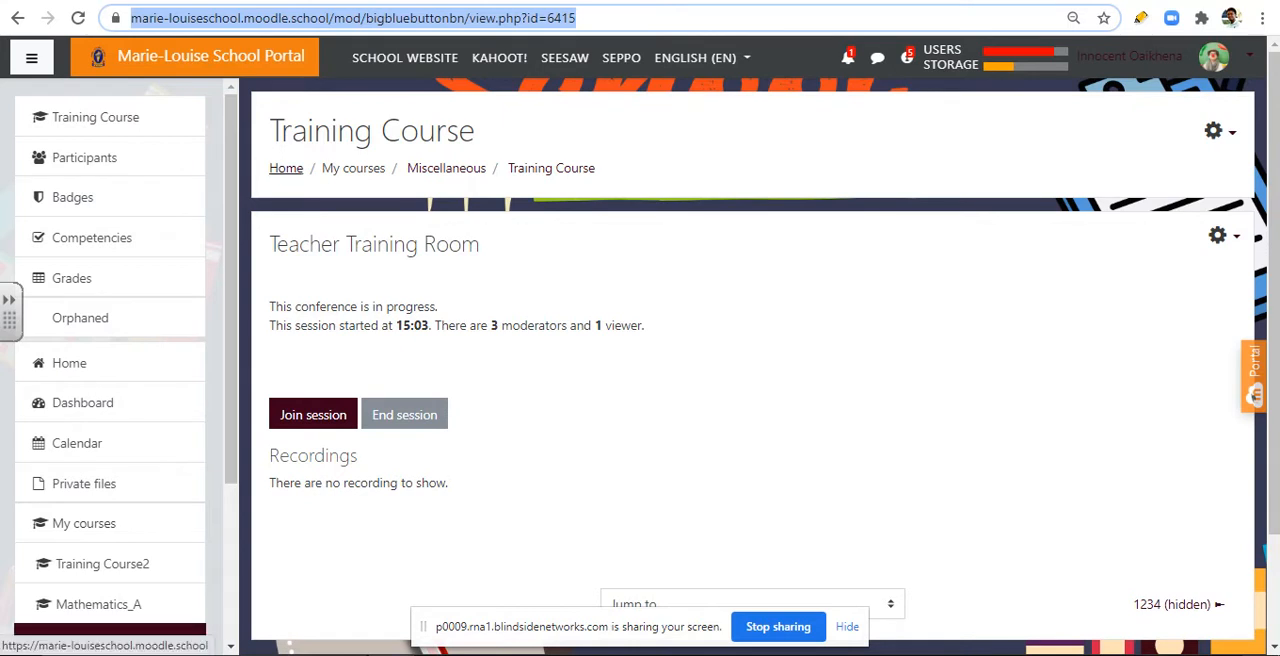
# Step: Leave the Teacher Training Room through the home page and open the Training Course2 course
pyautogui.click(286, 168)
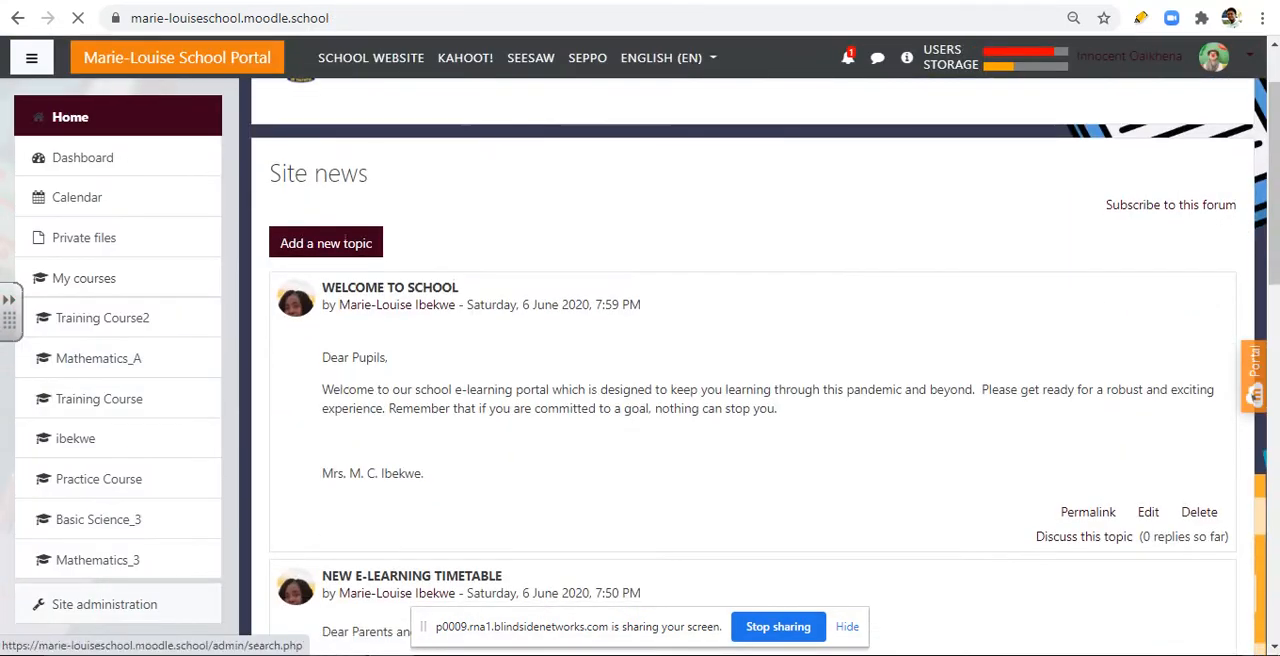
pyautogui.click(99, 399)
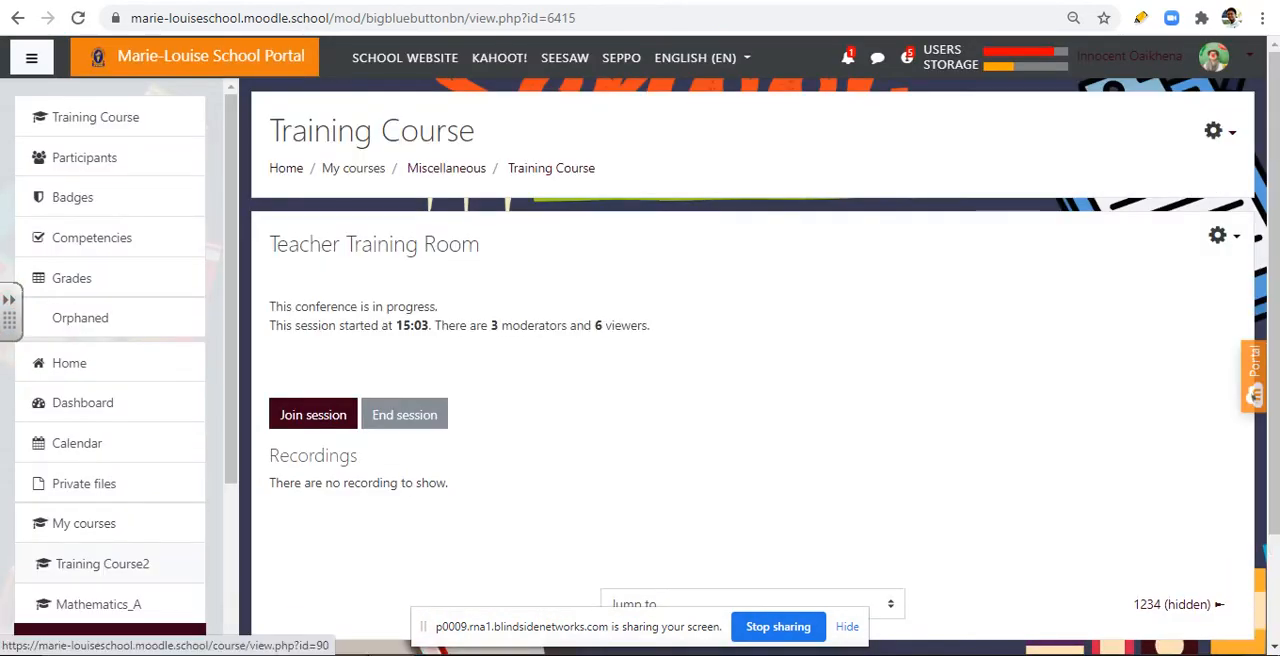
pyautogui.click(102, 564)
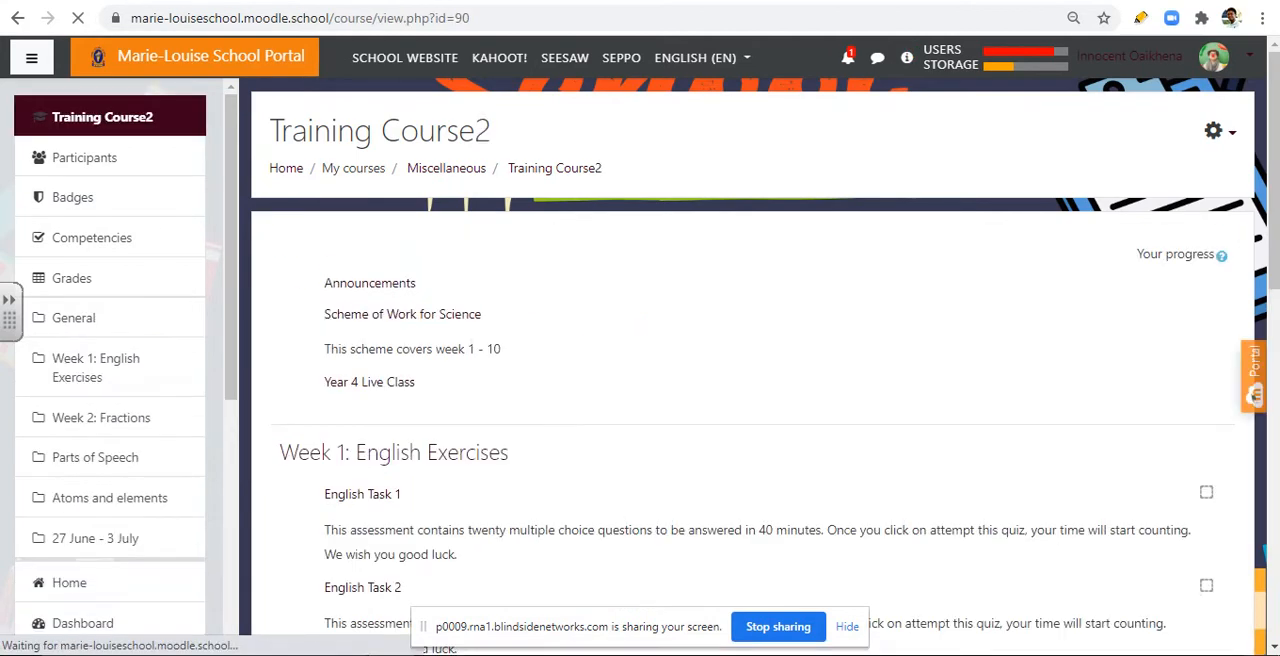
# Step: Look through the Training Course2 page, examining its general resources, weekly sections, quizzes and videos
pyautogui.scroll(-4, 752, 356)
pyautogui.scroll(-3, 752, 356)
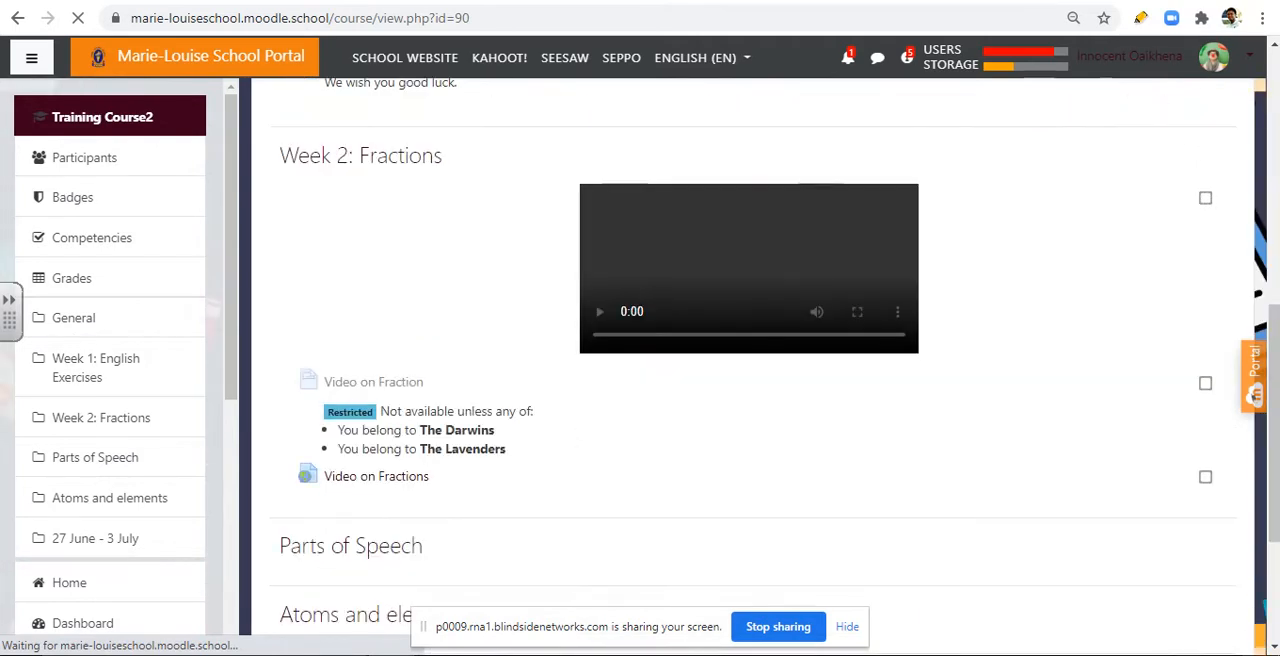
pyautogui.scroll(5, 752, 356)
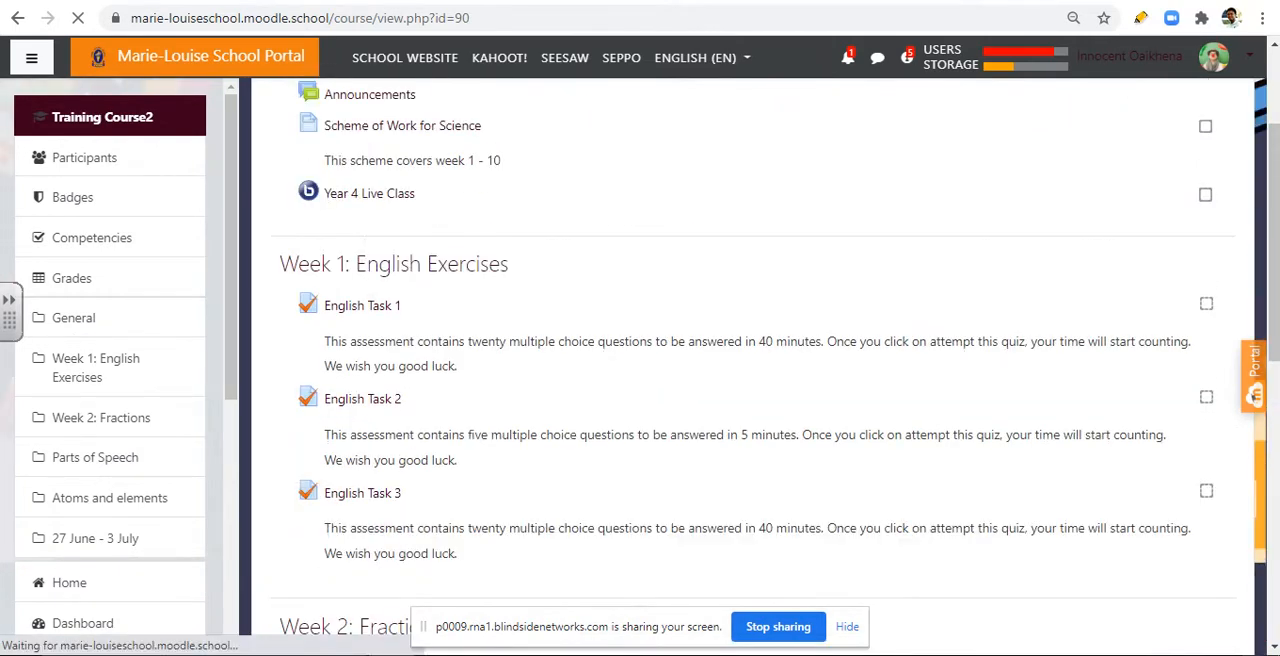
pyautogui.scroll(-6, 752, 356)
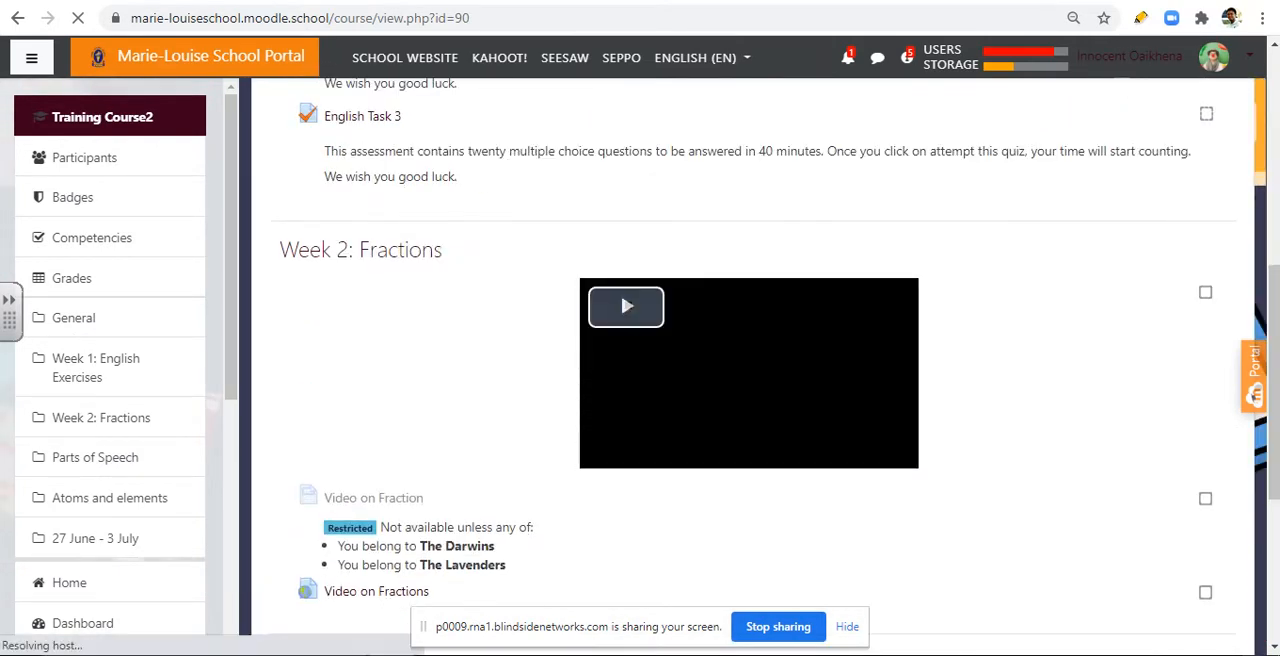
pyautogui.scroll(5, 752, 356)
pyautogui.scroll(-6, 752, 356)
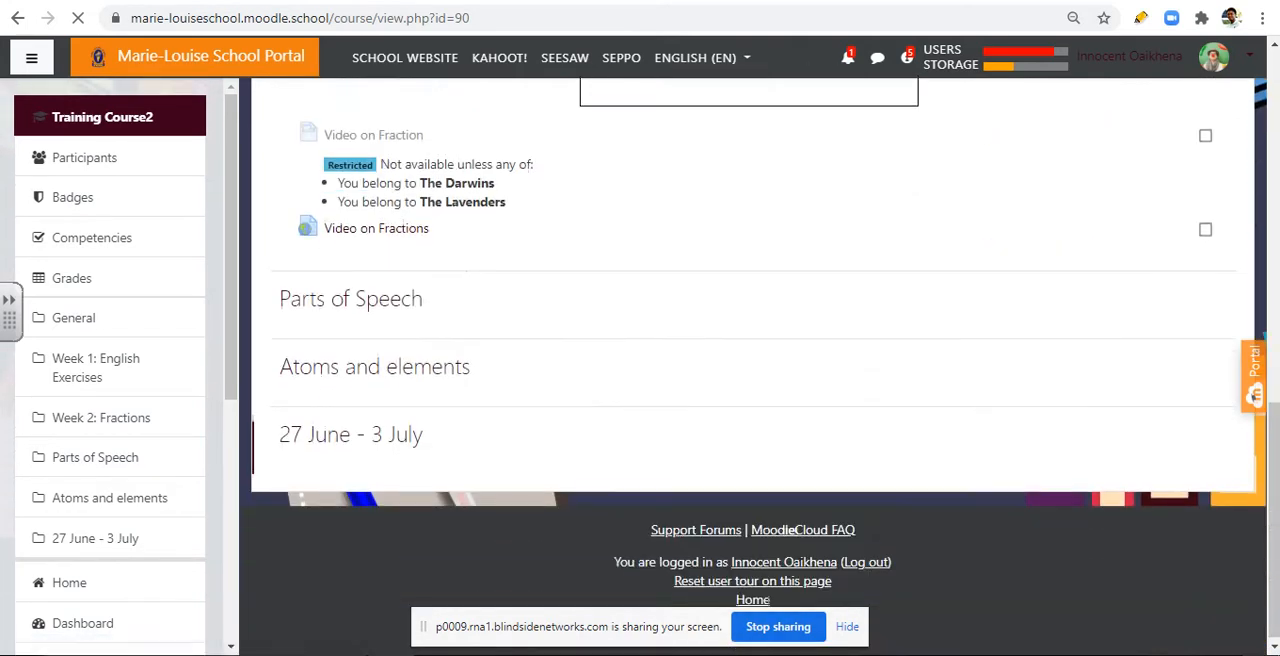
pyautogui.scroll(8, 752, 356)
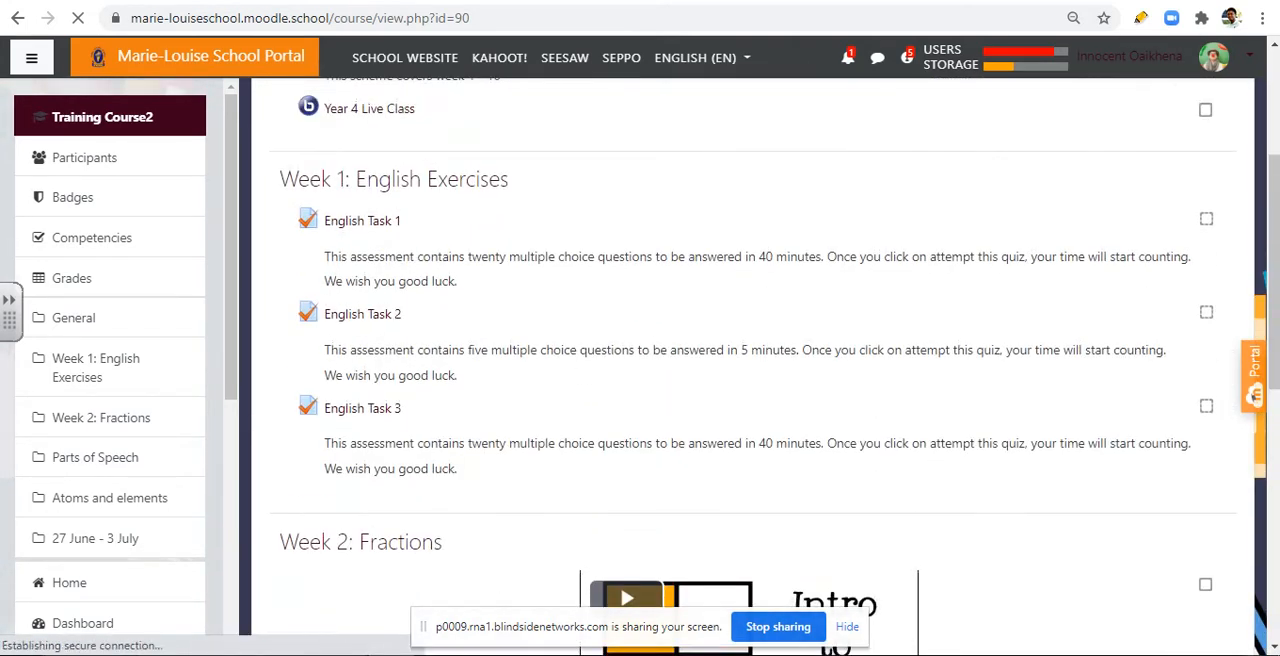
pyautogui.scroll(-4, 110, 527)
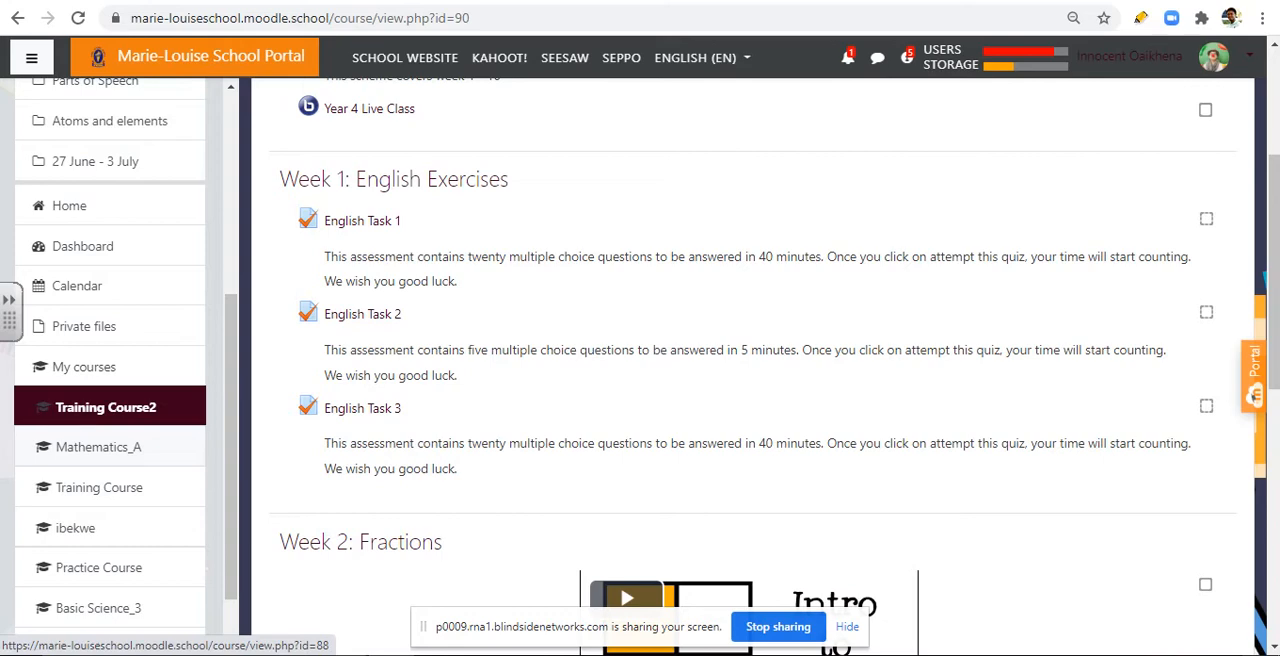
pyautogui.scroll(3, 744, 364)
pyautogui.scroll(-2, 744, 364)
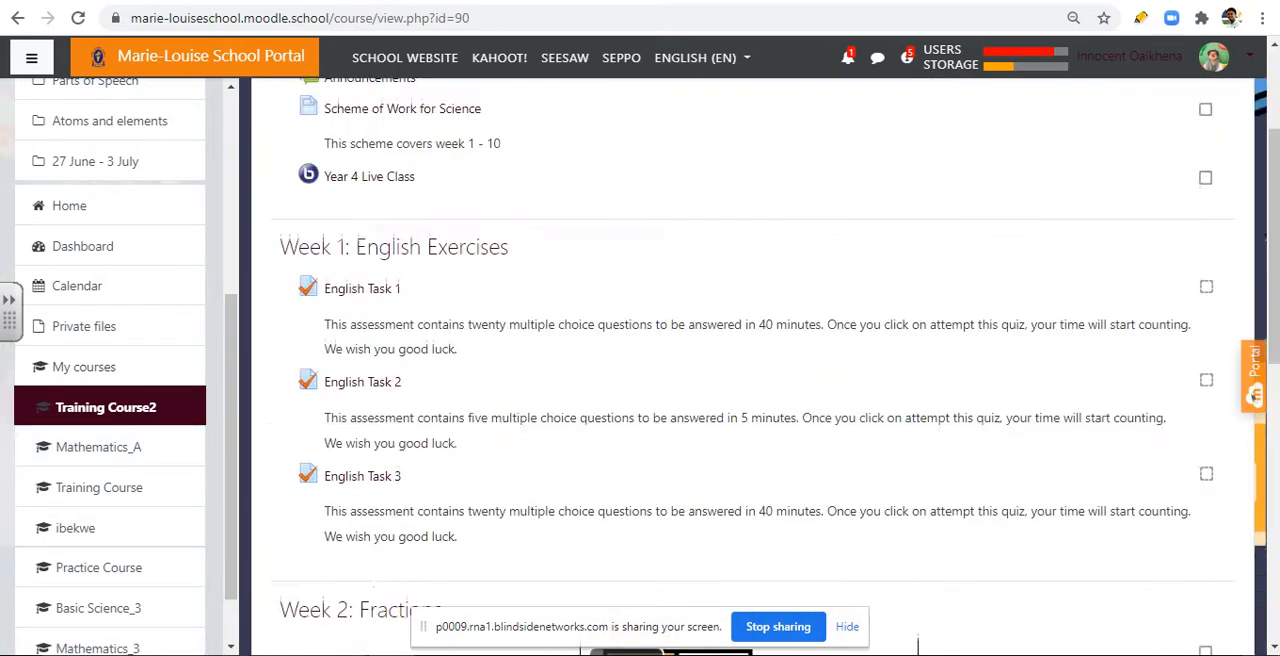
pyautogui.scroll(3, 744, 364)
pyautogui.scroll(-4, 744, 364)
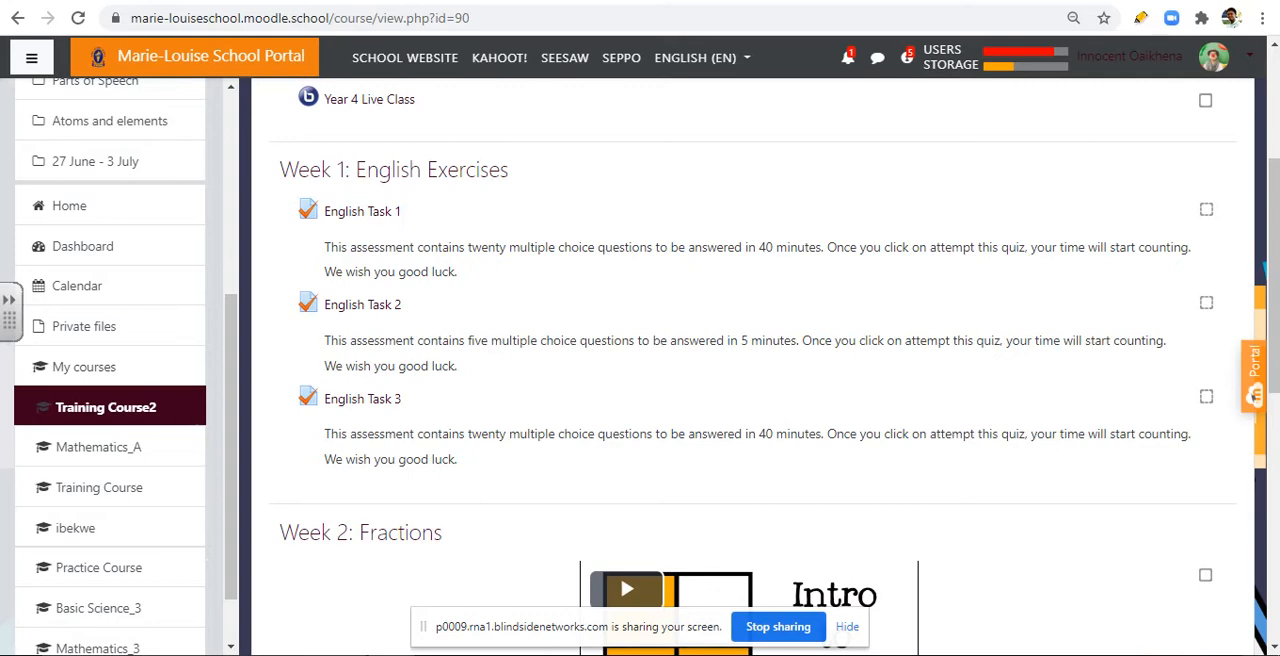
pyautogui.scroll(3, 750, 370)
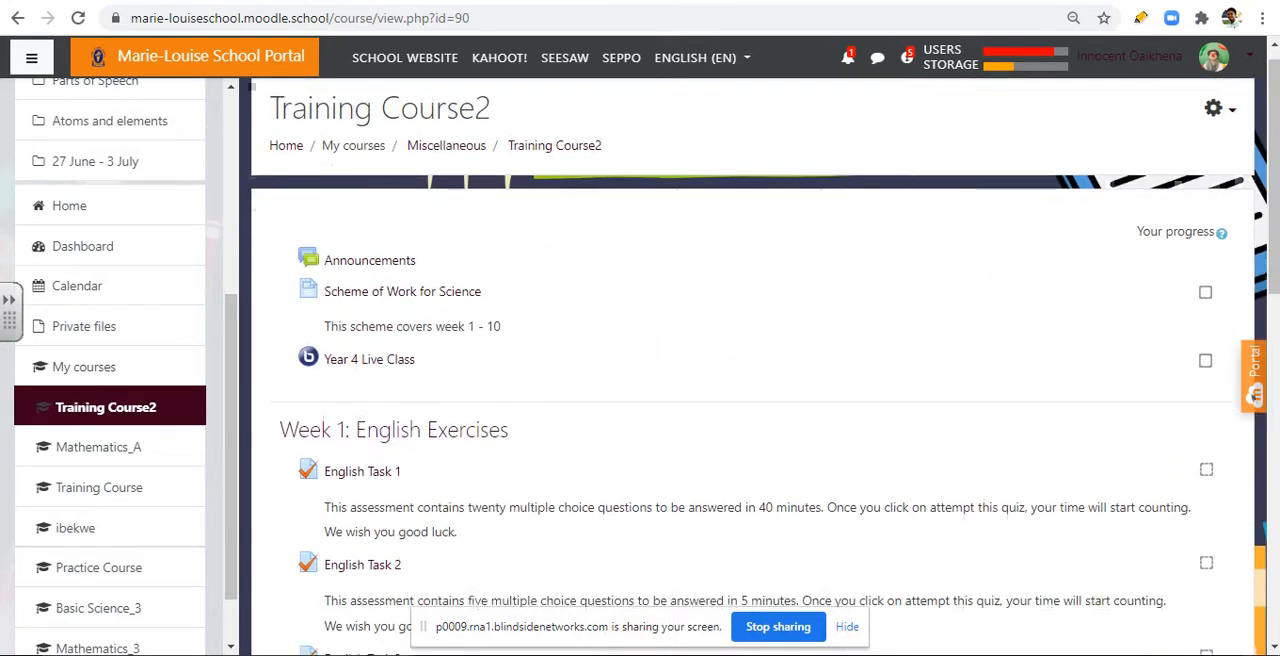
pyautogui.scroll(-4, 750, 370)
pyautogui.scroll(4, 750, 370)
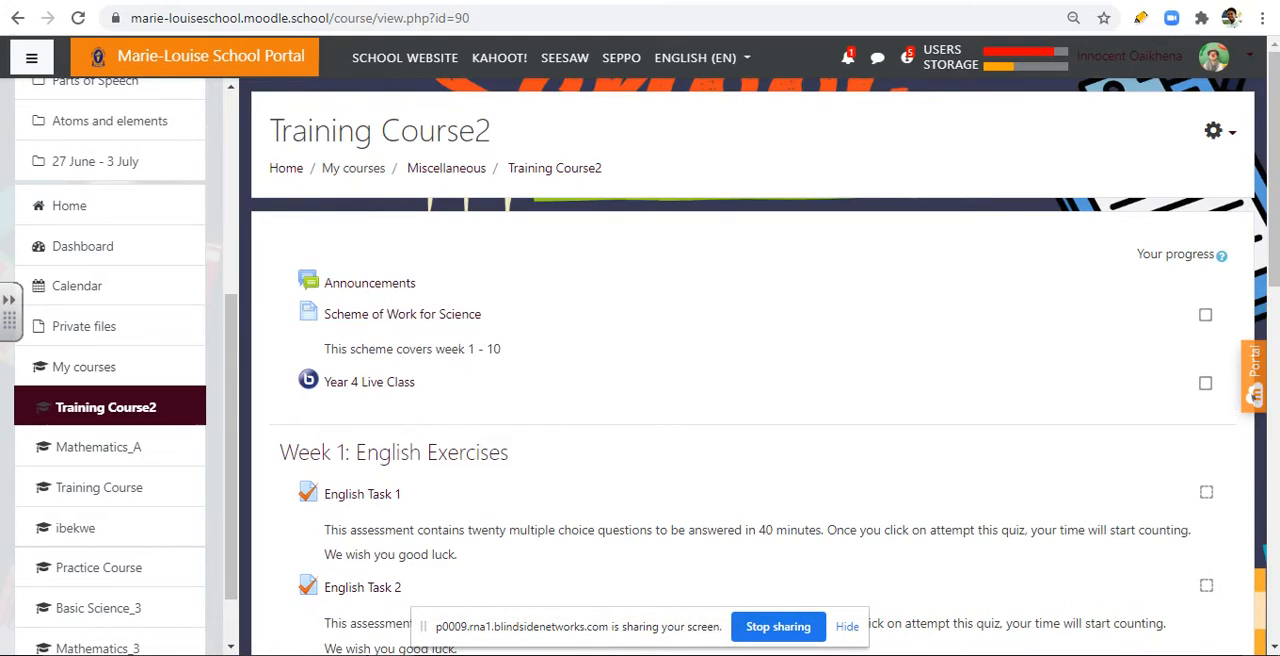
# Step: Open the import page for bringing data from another course into Training Course2
pyautogui.tripleClick(333, 125)
pyautogui.click(333, 118)
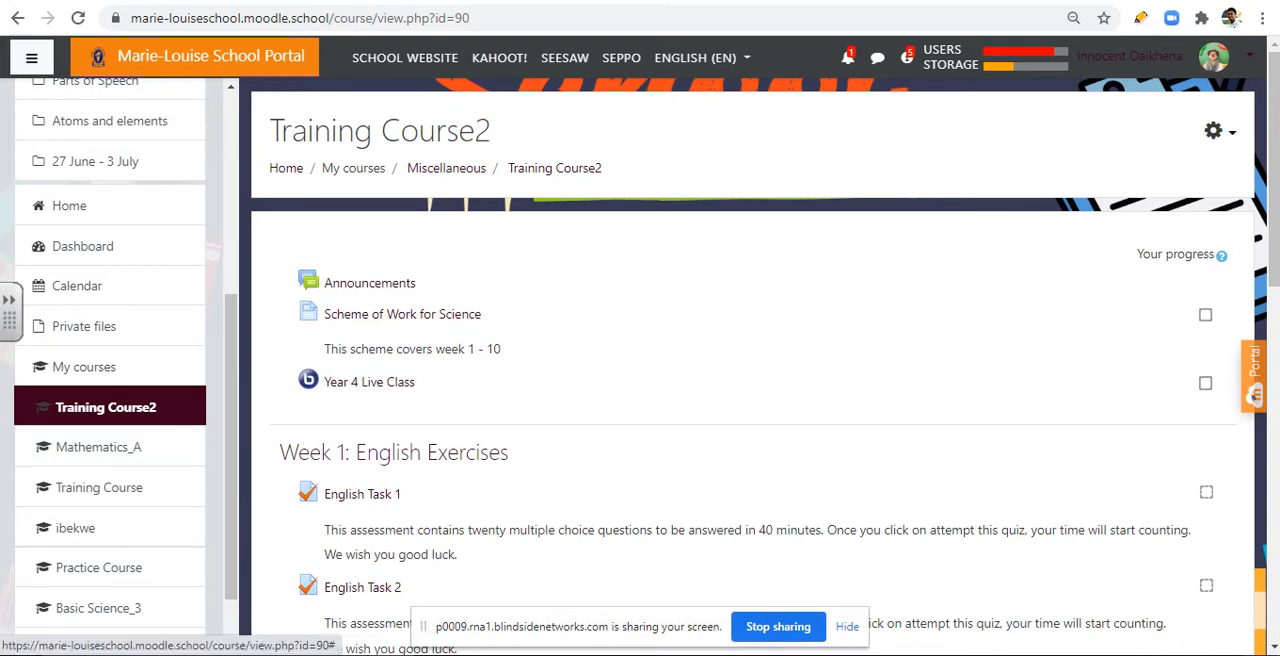
pyautogui.click(1218, 131)
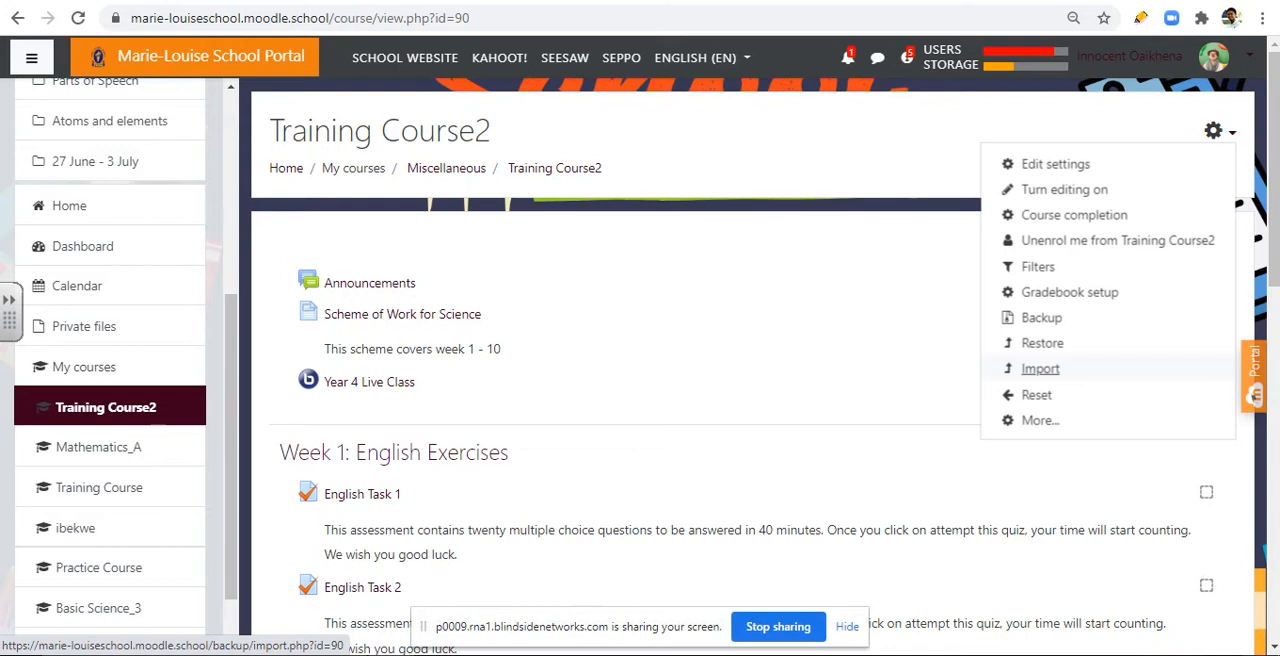
pyautogui.click(1040, 368)
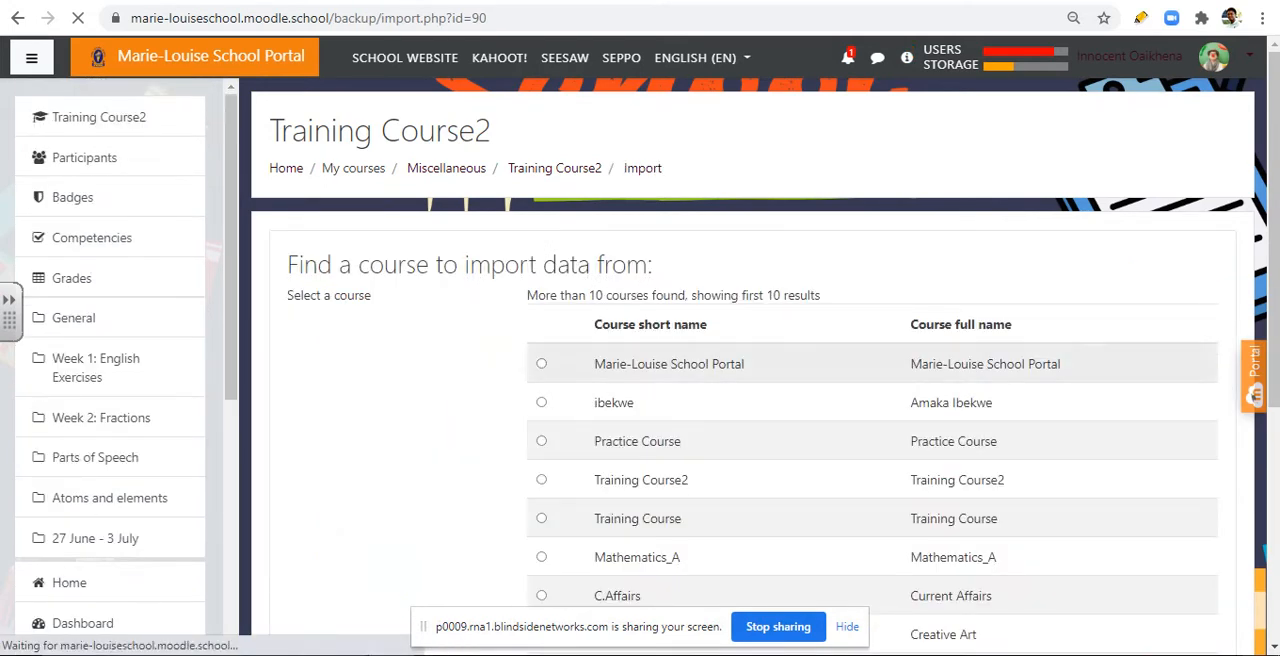
# Step: Look through the available courses and select Mathematics_A as the one to import data from
pyautogui.scroll(-1, 744, 370)
pyautogui.moveTo(655, 170); pyautogui.dragTo(296, 170)
pyautogui.click(296, 170)
pyautogui.tripleClick(296, 170)
pyautogui.scroll(-1, 744, 370)
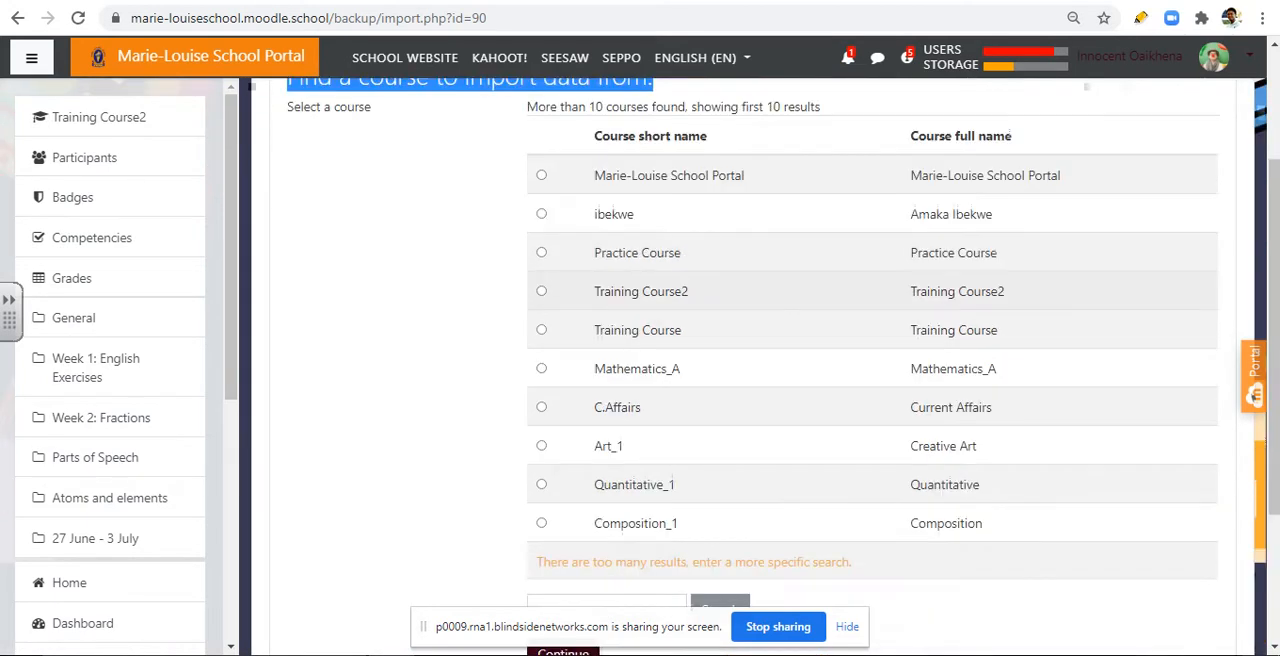
pyautogui.click(541, 368)
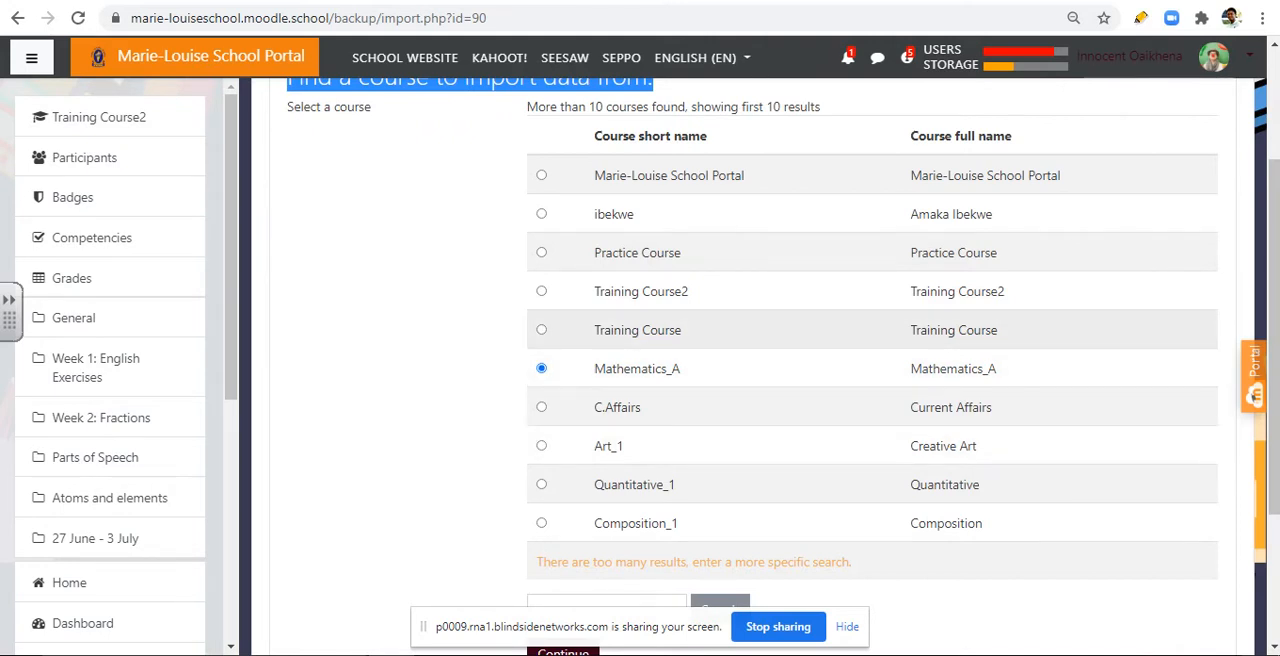
pyautogui.scroll(-1, 750, 350)
pyautogui.click(606, 515)
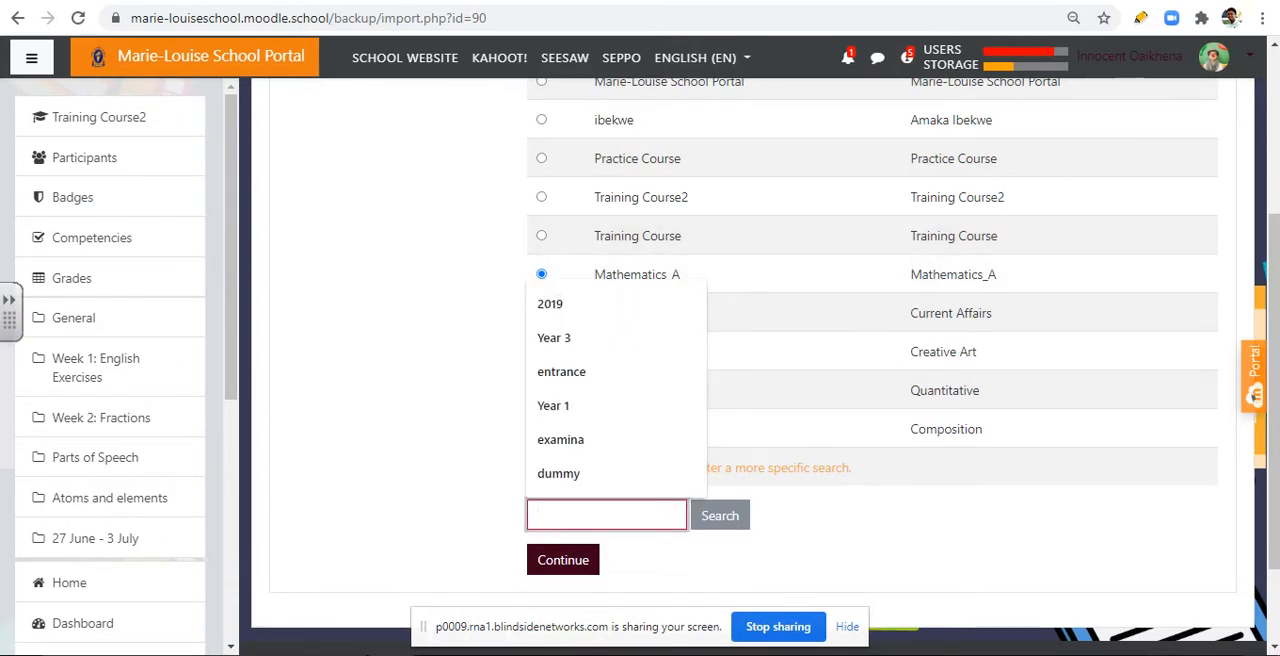
pyautogui.click(860, 500)
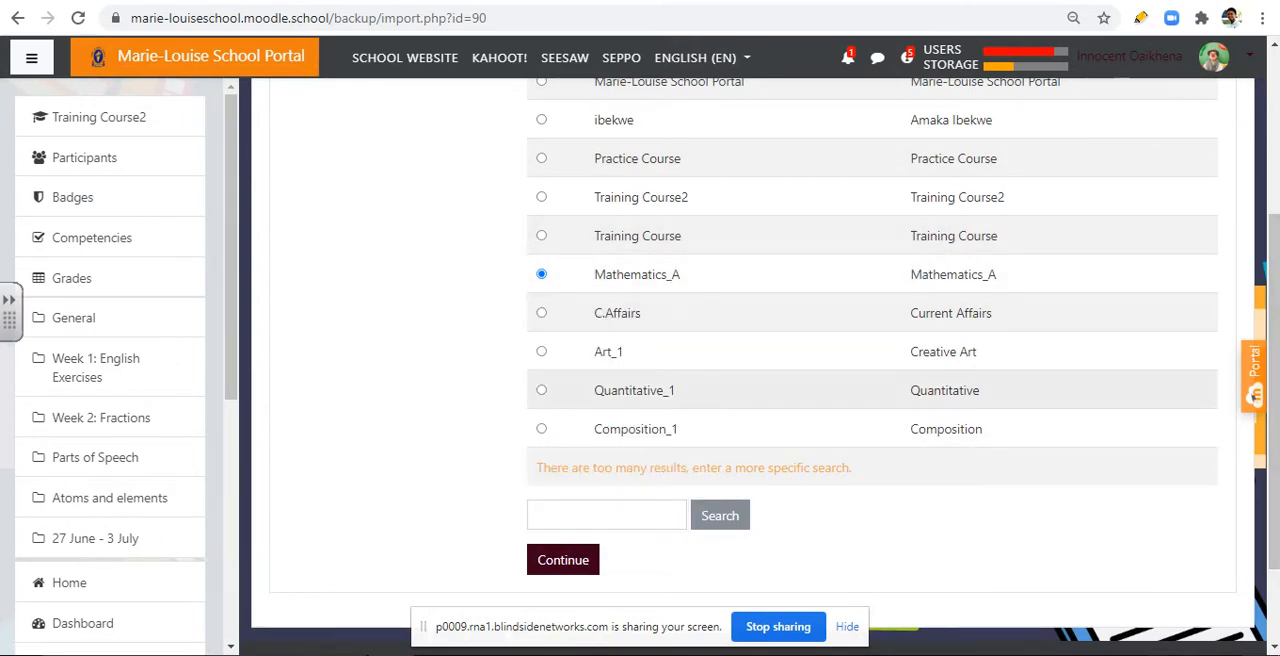
pyautogui.scroll(1, 750, 350)
pyautogui.scroll(-2, 750, 350)
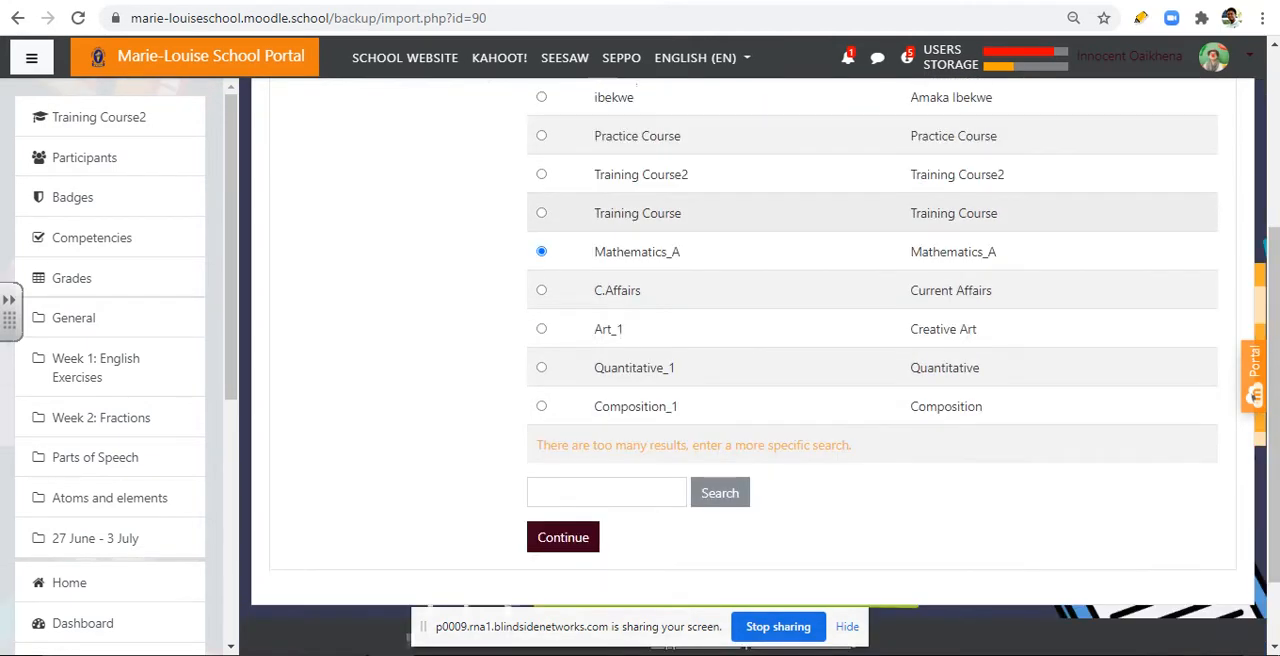
# Step: Search the importable courses for "verbal" and select Verbal Reasoning_5
pyautogui.click(606, 421)
pyautogui.write('verbal')
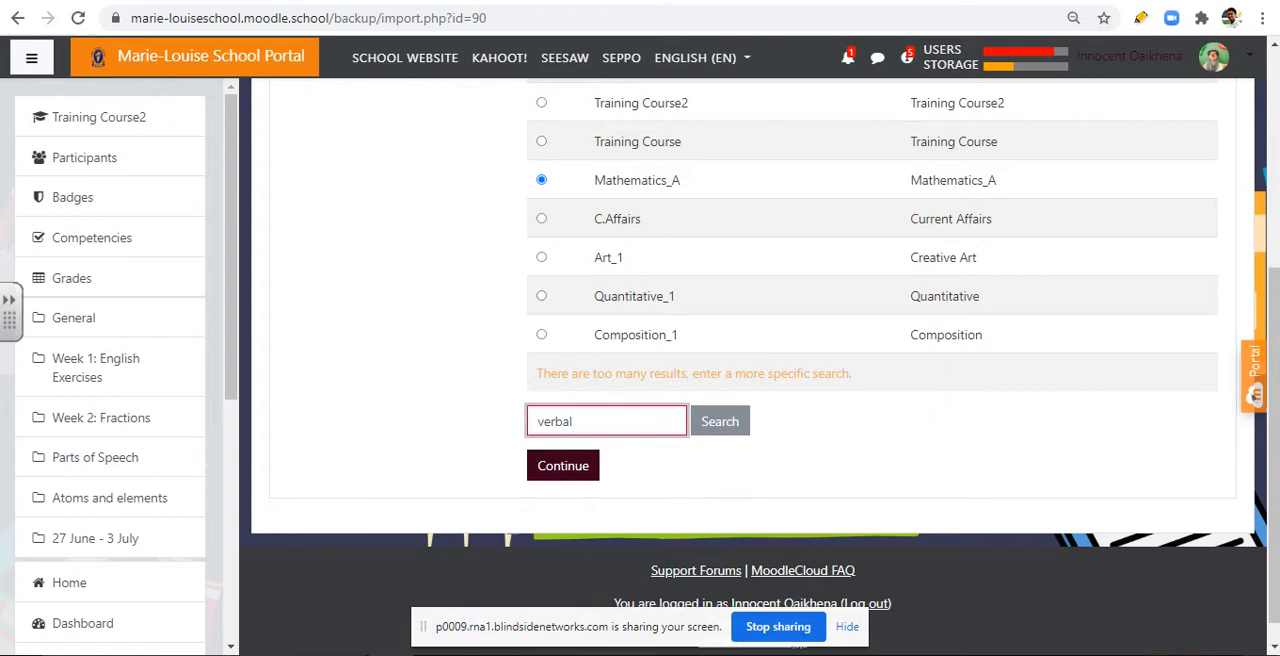
pyautogui.press('Return')
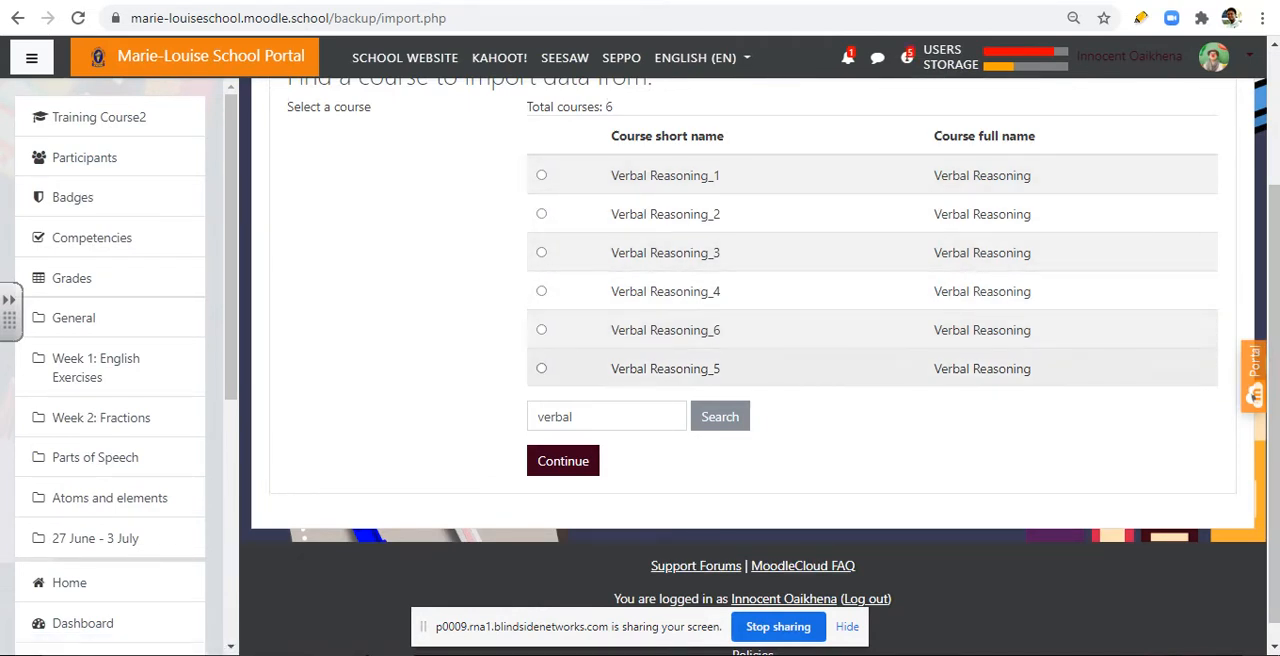
pyautogui.click(542, 368)
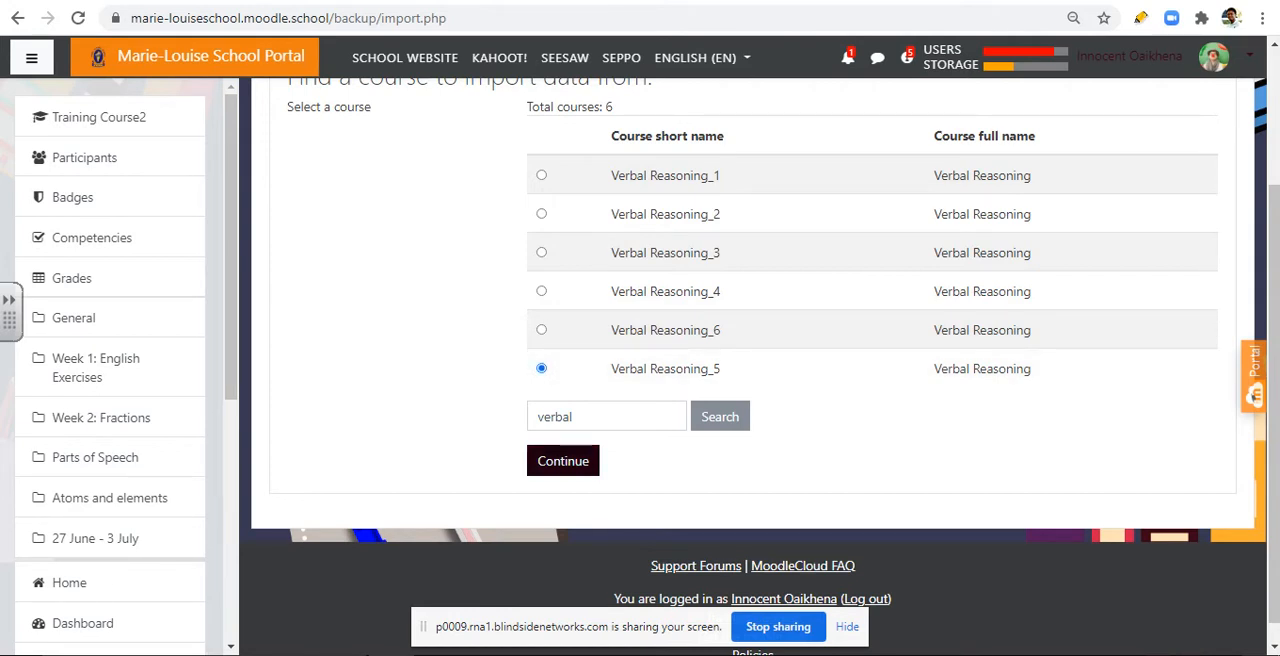
# Step: Clear the "verbal" search term and rerun the search to list all importable courses
pyautogui.click(598, 416)
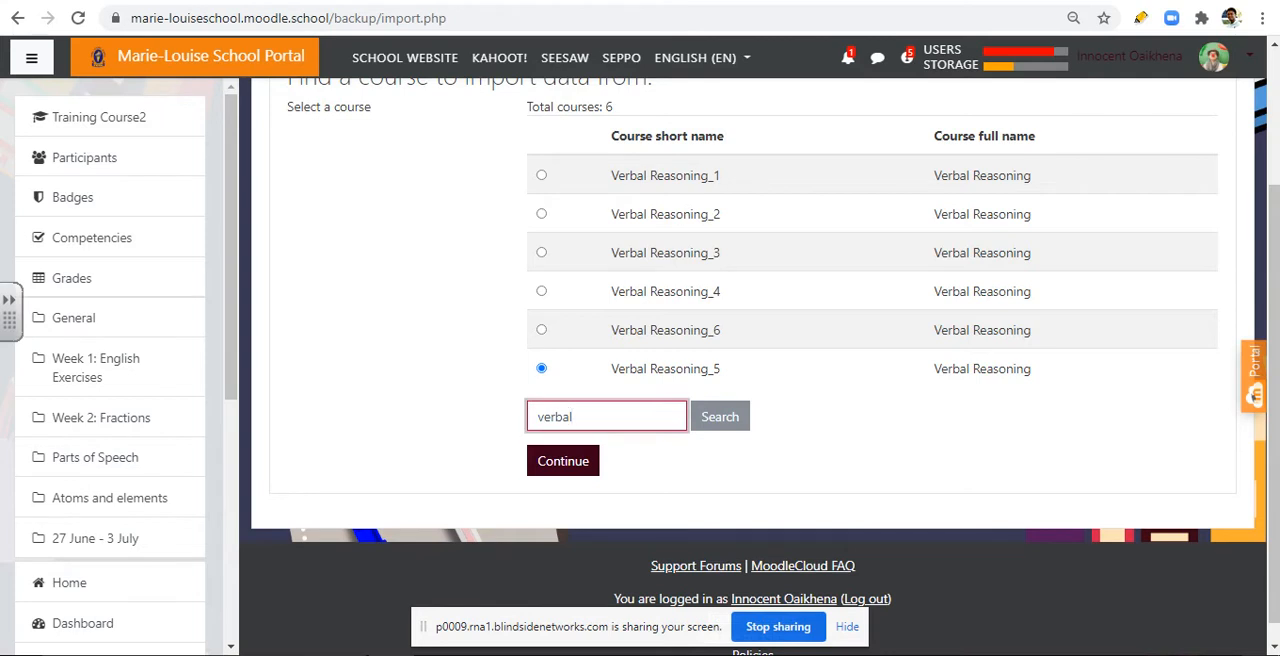
pyautogui.press('BackSpace')
pyautogui.press('BackSpace')
pyautogui.press('BackSpace')
pyautogui.press('BackSpace')
pyautogui.press('BackSpace')
pyautogui.press('BackSpace')
pyautogui.press('Return')
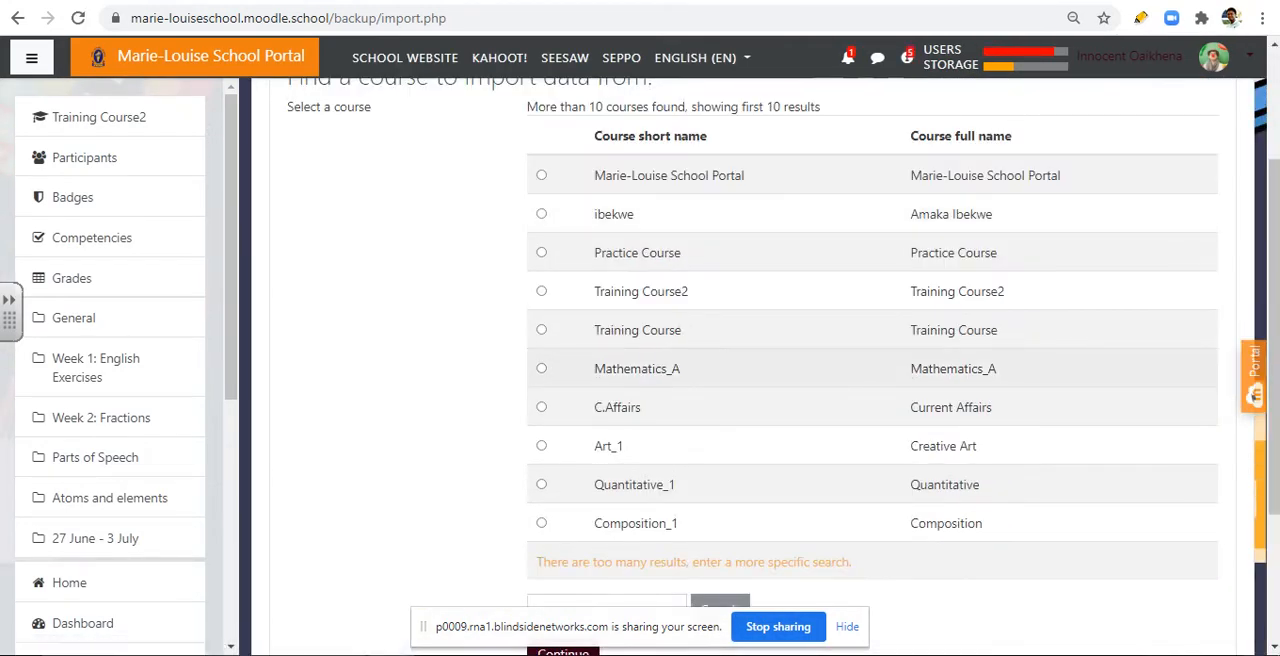
# Step: Choose Mathematics_A as the import source and continue to the initial import settings
pyautogui.click(541, 368)
pyautogui.scroll(-3, 541, 368)
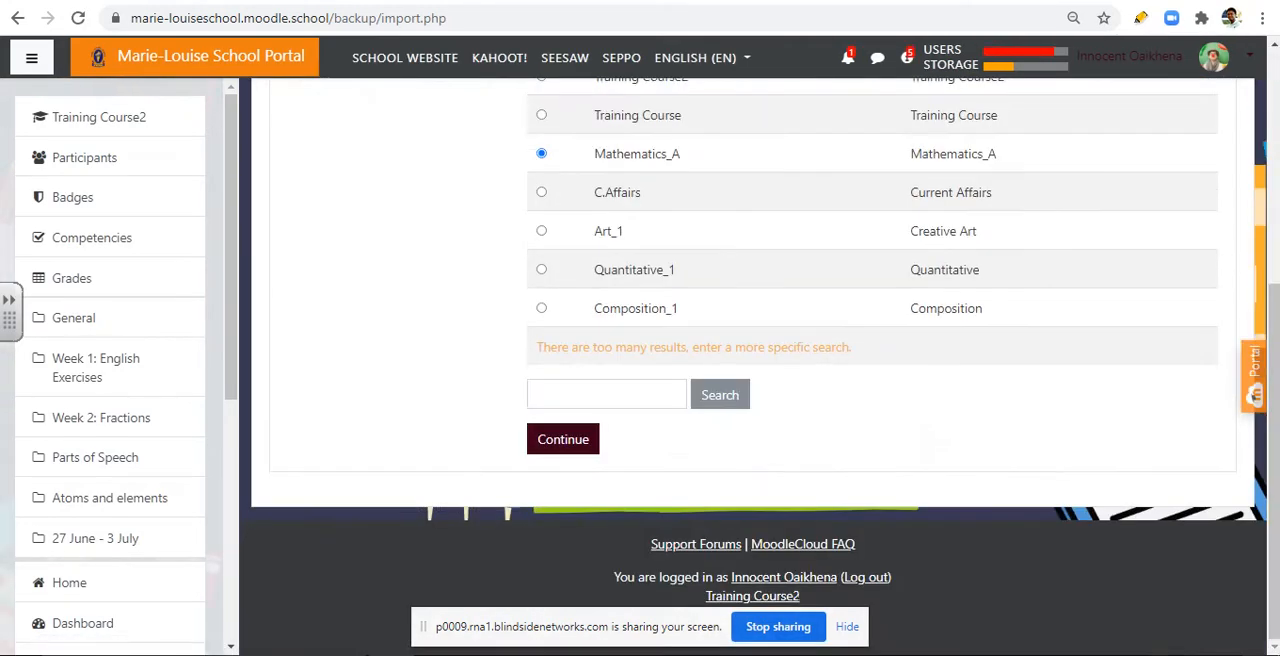
pyautogui.click(563, 439)
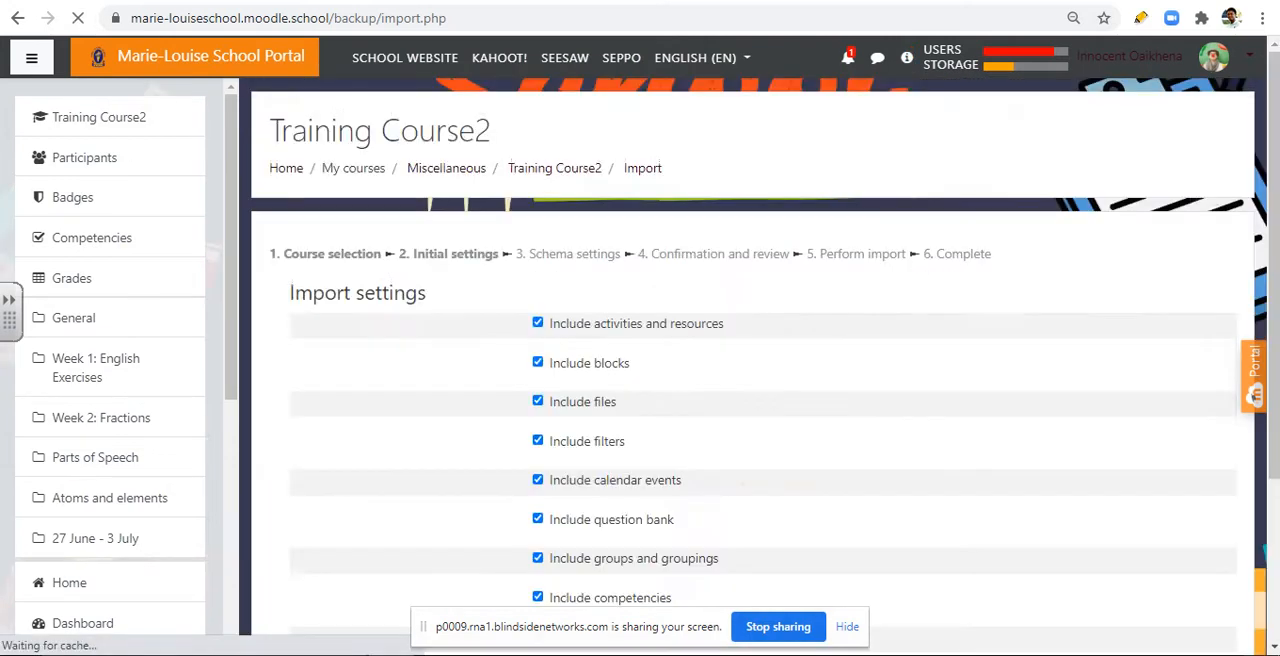
# Step: Include only activities and resources and the question bank in the import, excluding all other options, and proceed to the schema settings
pyautogui.scroll(-1, 750, 400)
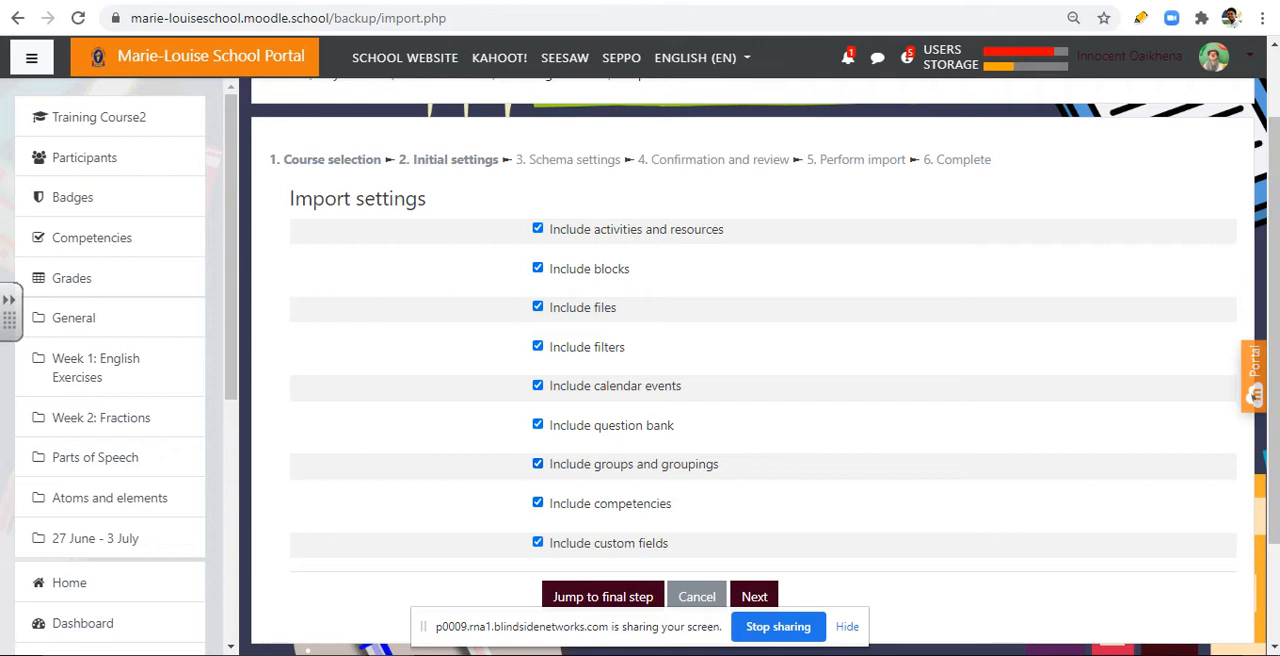
pyautogui.scroll(-2, 760, 360)
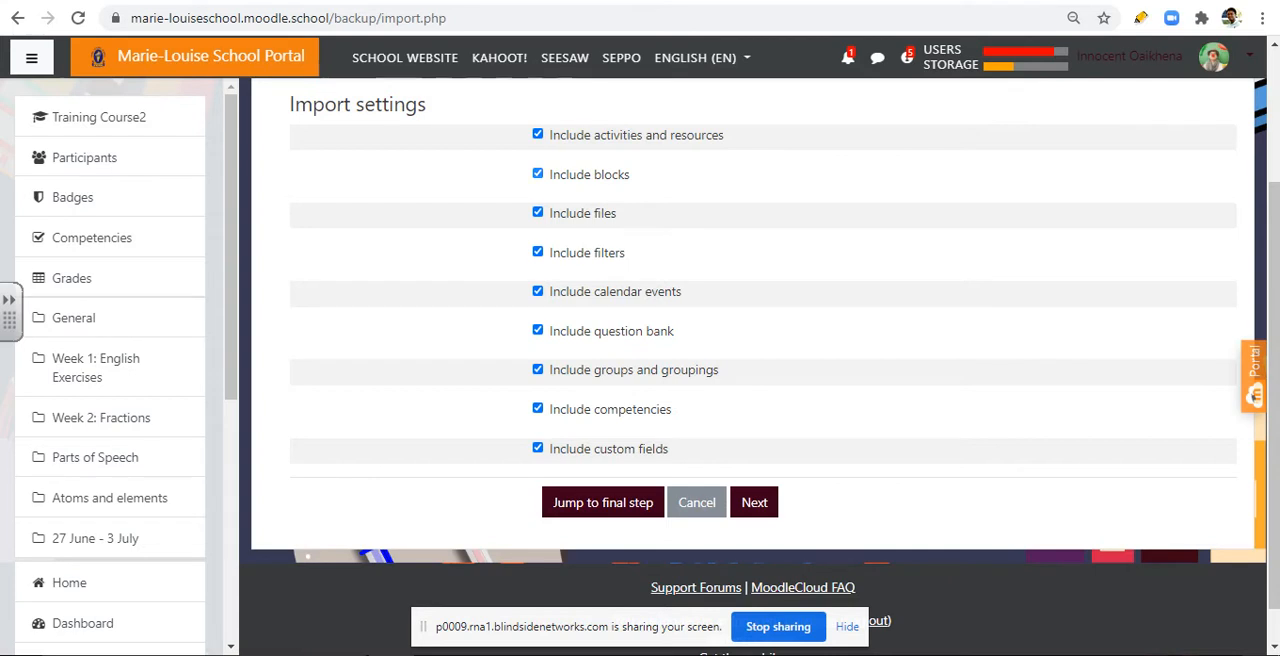
pyautogui.click(538, 174)
pyautogui.click(538, 212)
pyautogui.click(538, 252)
pyautogui.click(538, 291)
pyautogui.click(538, 330)
pyautogui.click(538, 369)
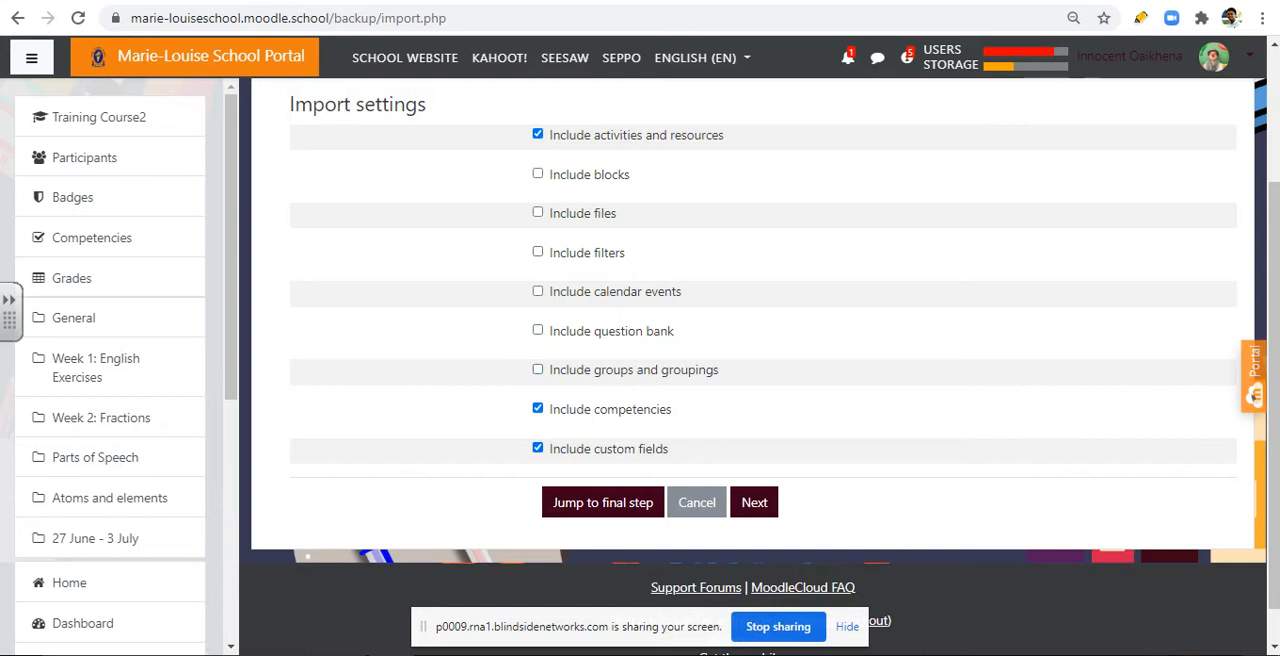
pyautogui.click(538, 408)
pyautogui.click(538, 448)
pyautogui.click(538, 330)
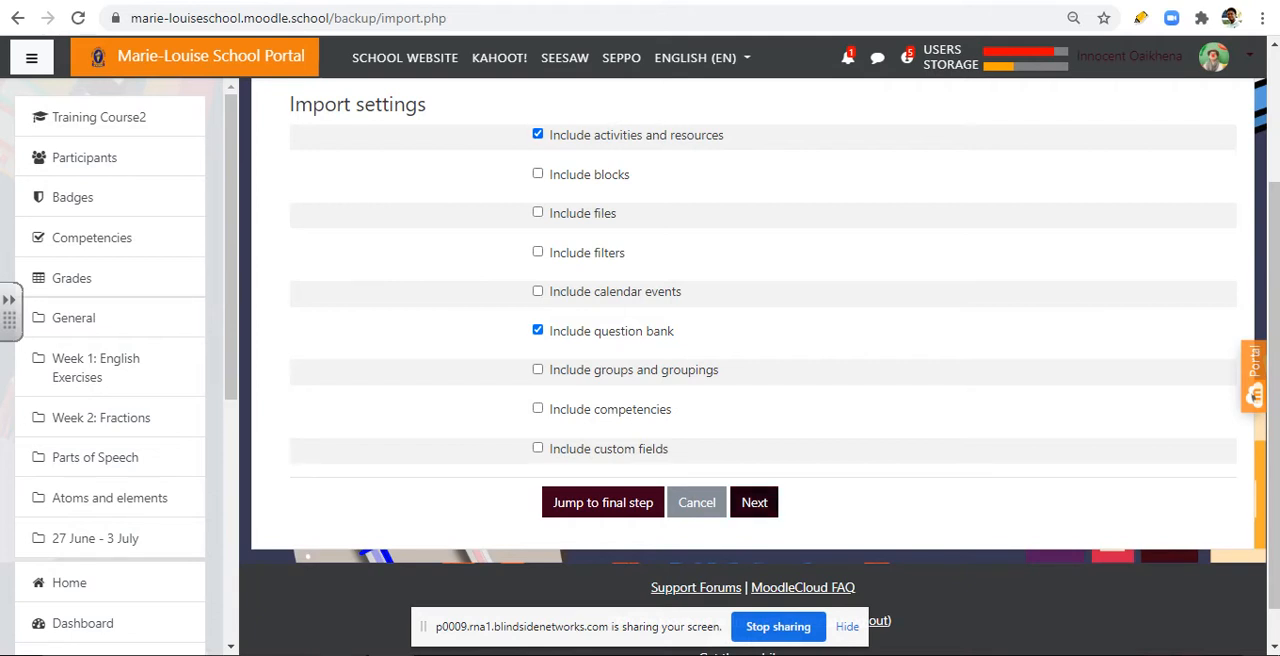
pyautogui.click(754, 502)
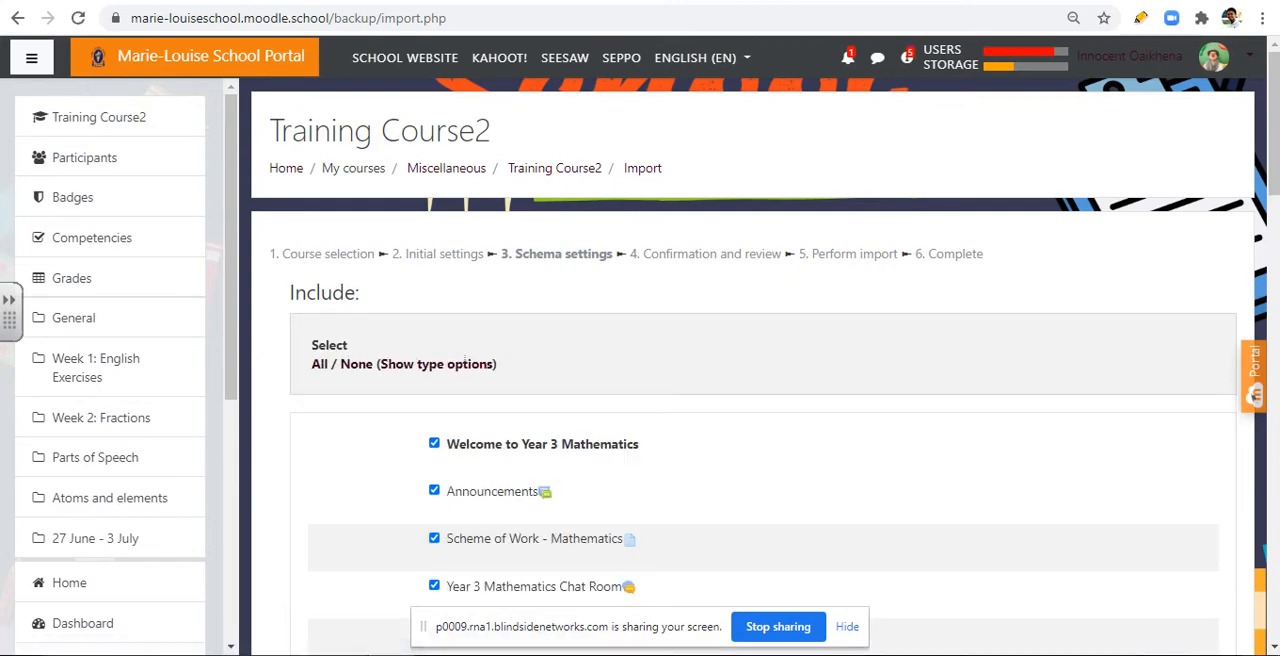
# Step: Examine the Mathematics_A sections and activities listed for import, from the Welcome section through Week 4
pyautogui.scroll(-2, 760, 400)
pyautogui.scroll(-1, 760, 400)
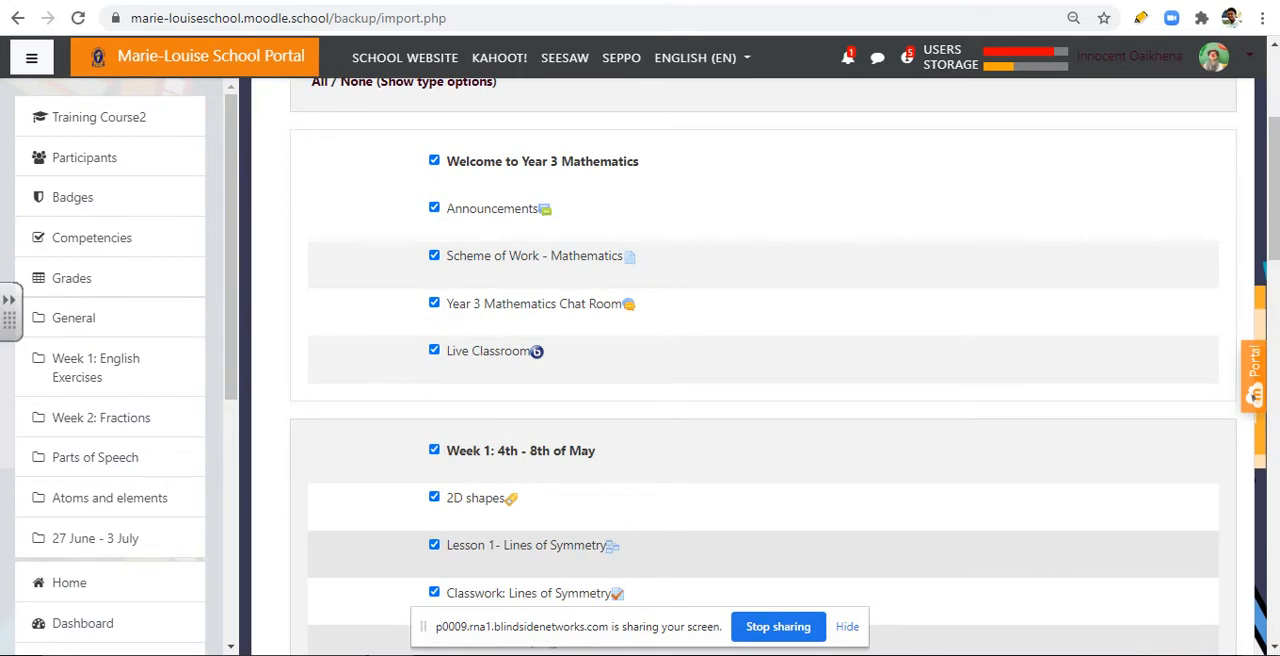
pyautogui.scroll(1, 763, 370)
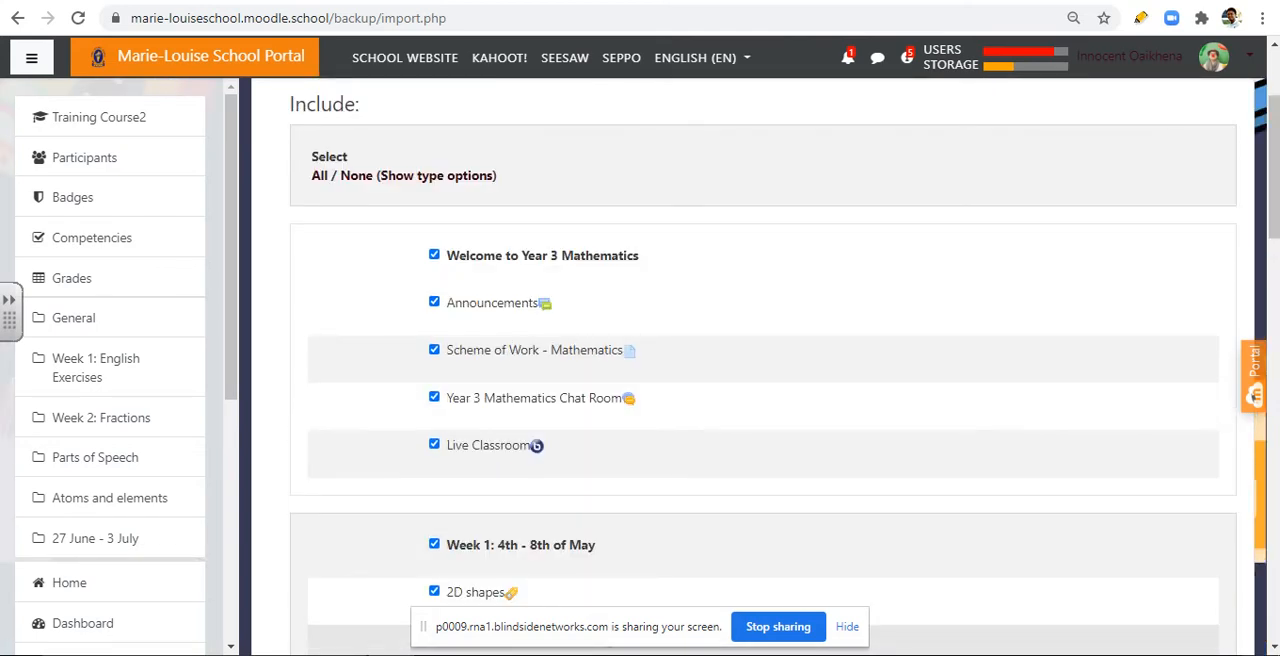
pyautogui.scroll(-2, 763, 370)
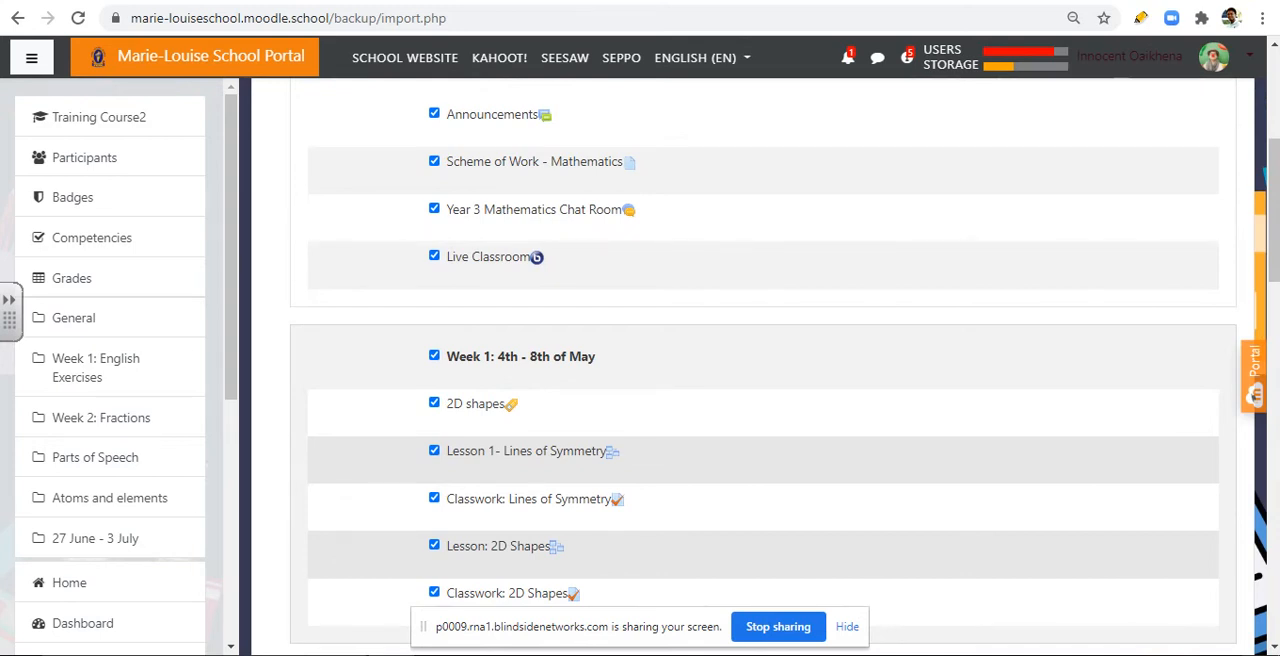
pyautogui.scroll(1, 763, 370)
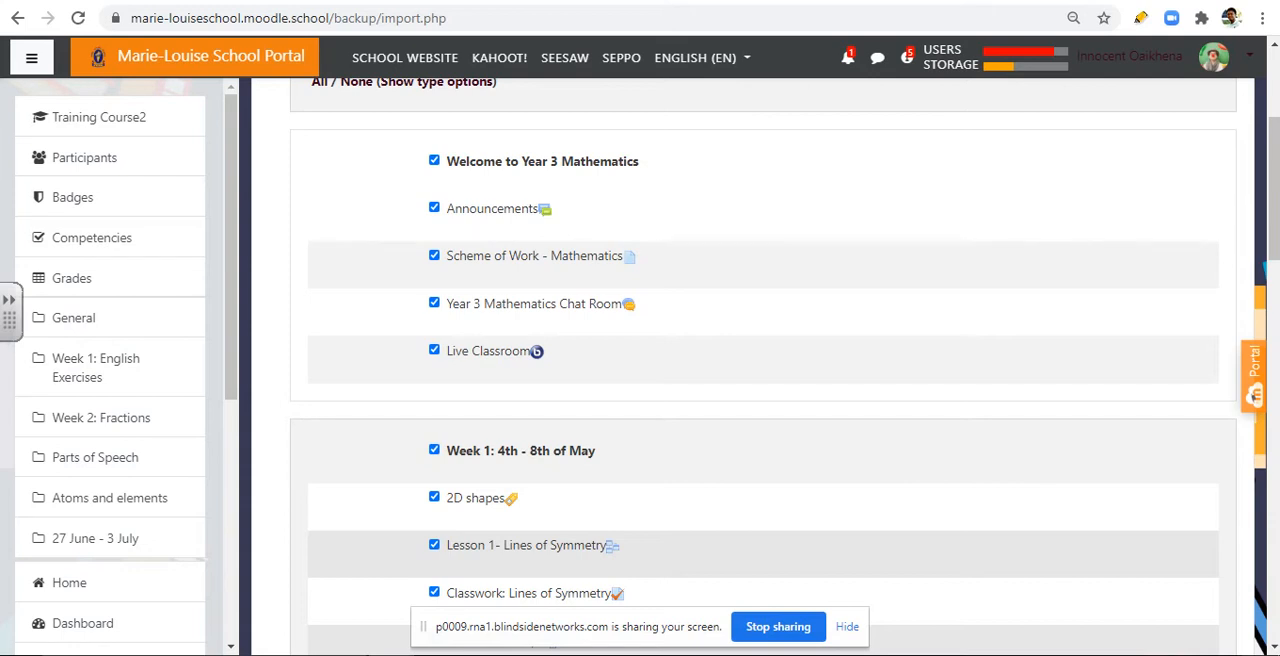
pyautogui.scroll(-7, 764, 380)
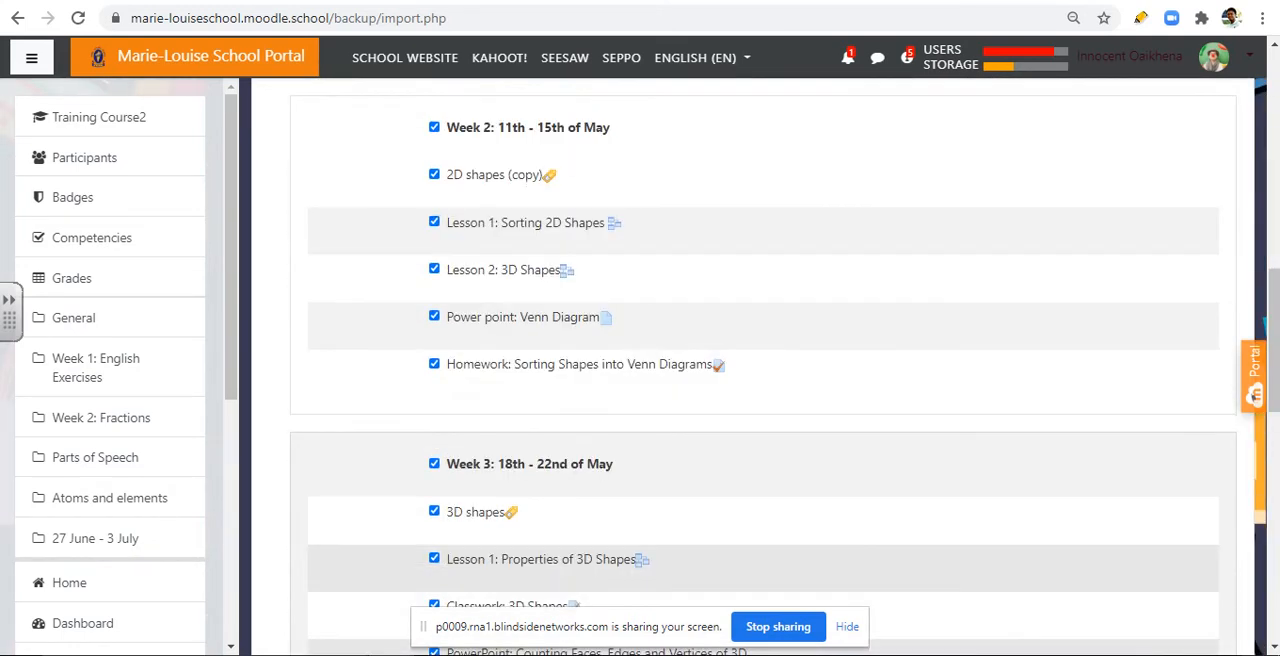
pyautogui.scroll(-4, 764, 380)
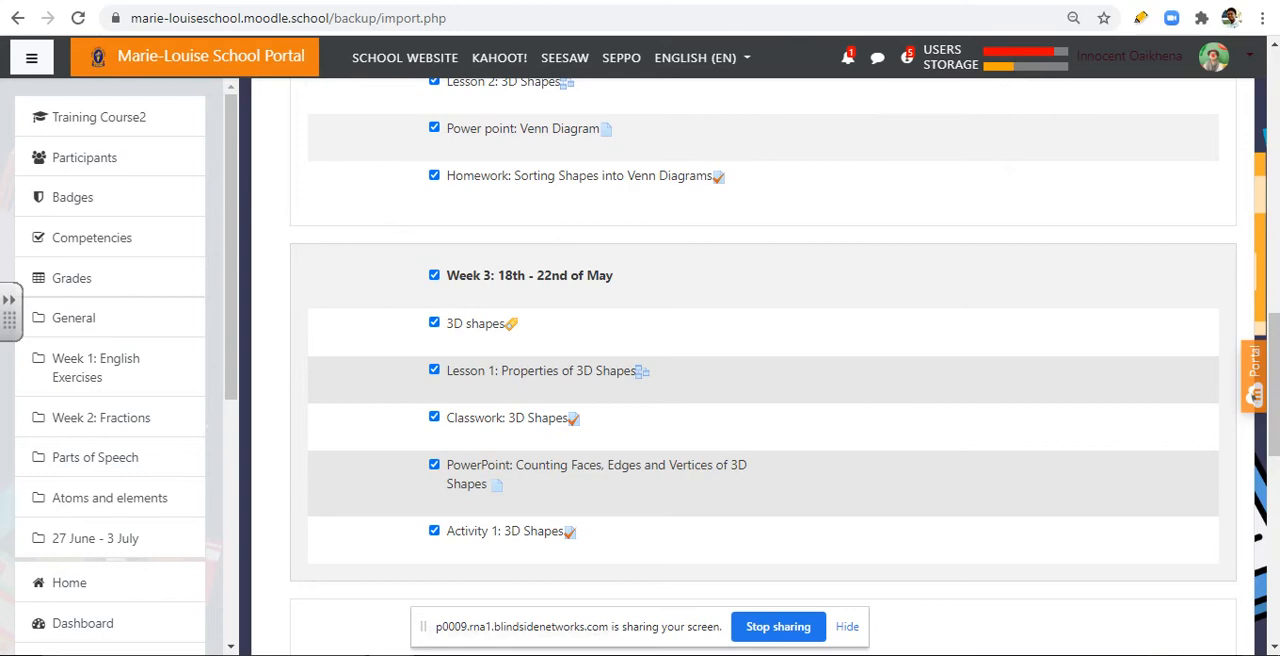
pyautogui.scroll(-2, 763, 350)
pyautogui.scroll(1, 763, 350)
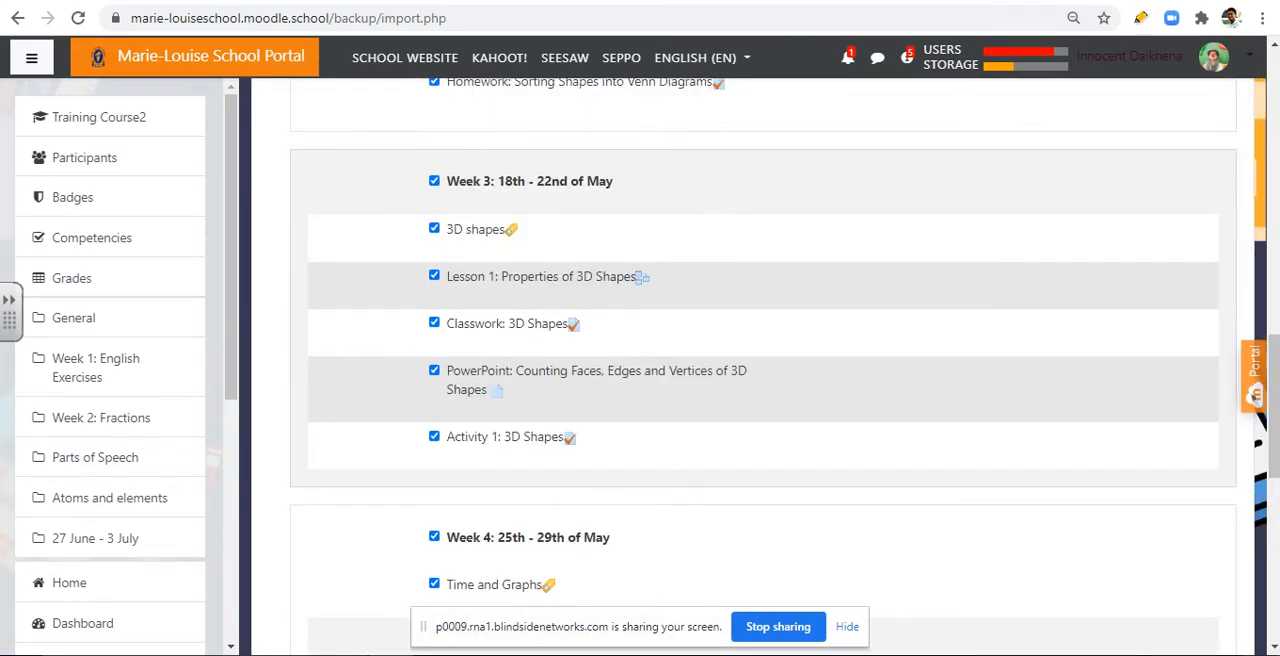
pyautogui.scroll(-3, 763, 350)
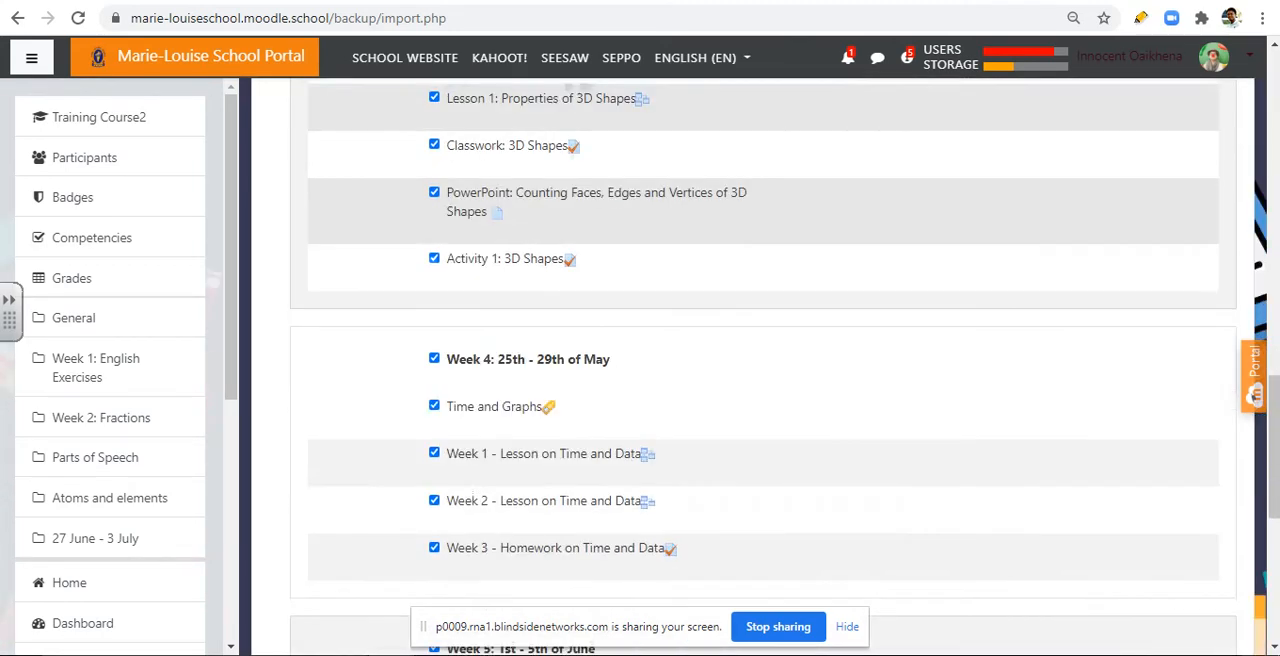
pyautogui.scroll(3, 763, 350)
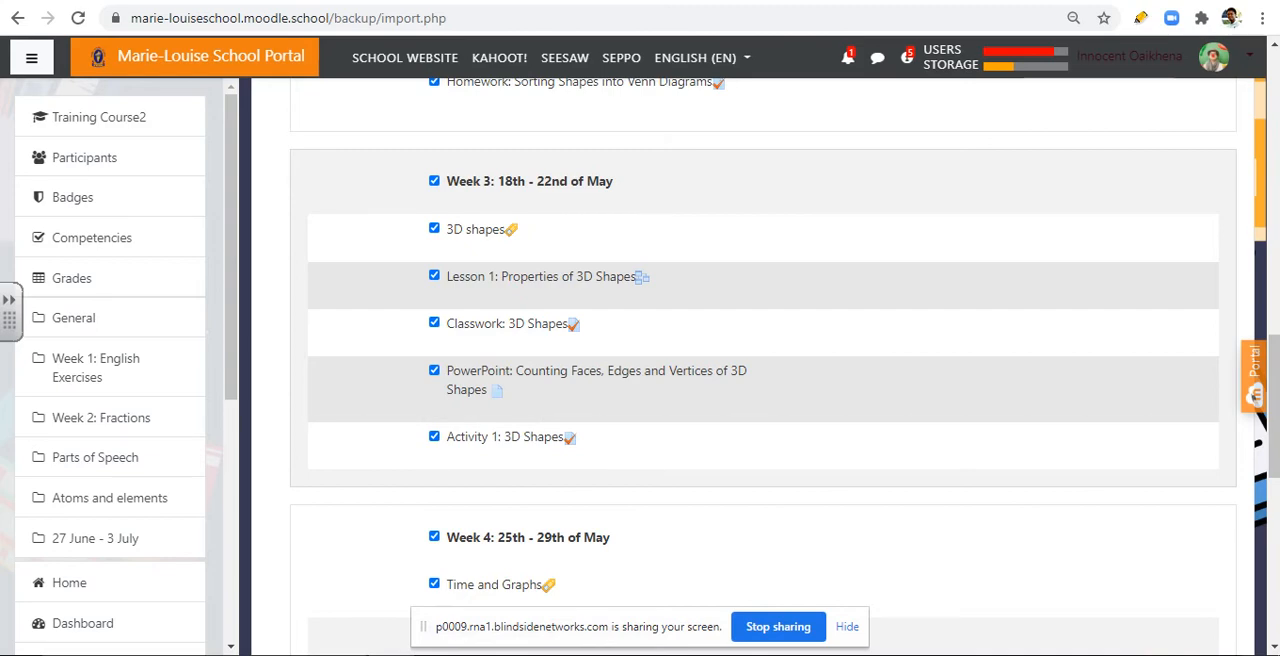
pyautogui.scroll(4, 763, 370)
pyautogui.scroll(6, 763, 370)
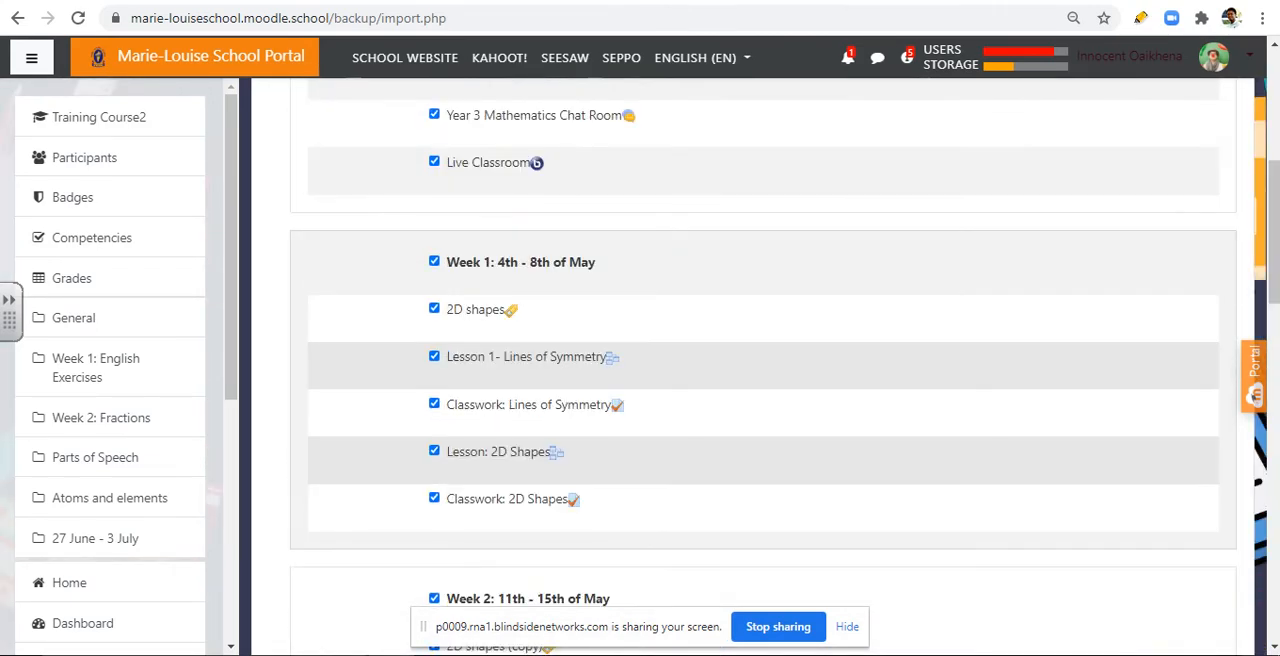
pyautogui.scroll(1, 763, 370)
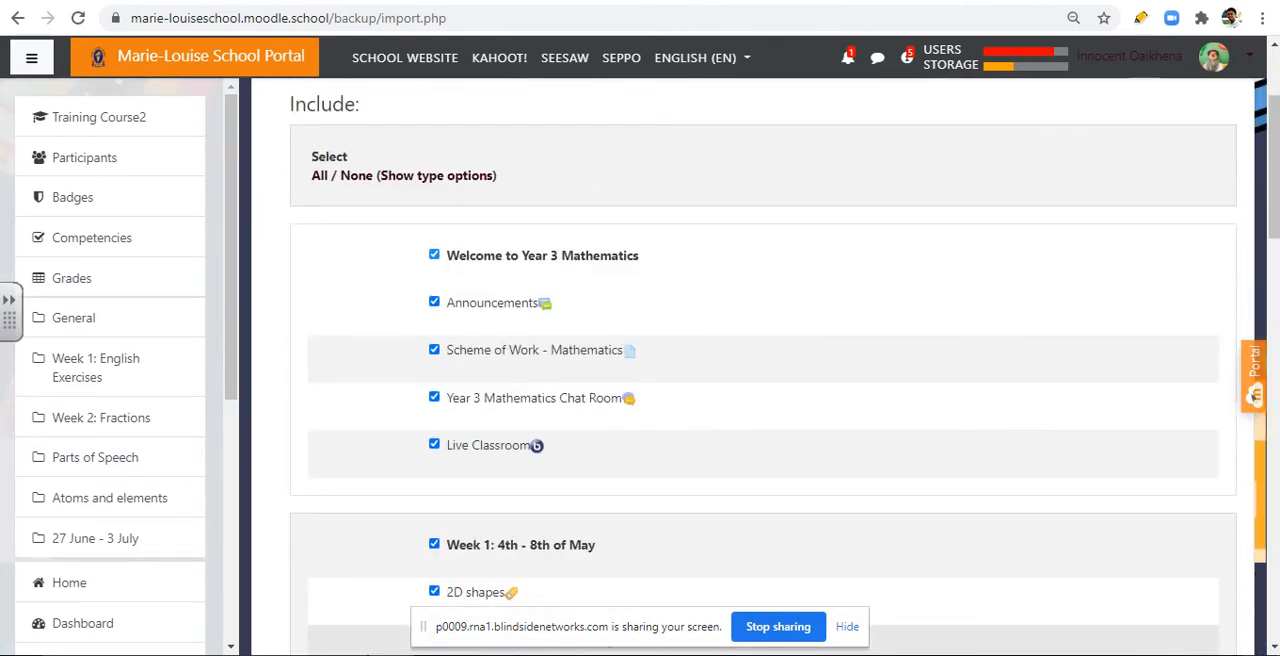
# Step: Exclude the Welcome to Year 3 Mathematics and Week 1 sections, also deselecting Week 1's 2D shapes label and both Lines of Symmetry items
pyautogui.click(434, 254)
pyautogui.scroll(-4, 763, 370)
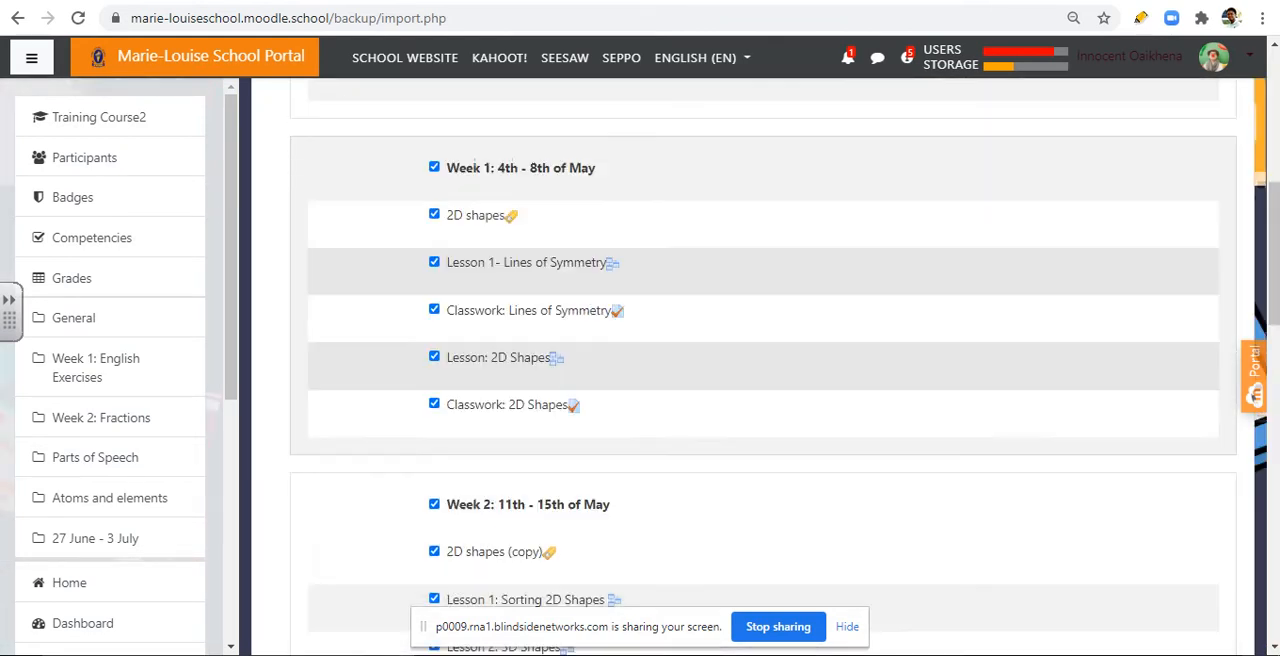
pyautogui.click(434, 167)
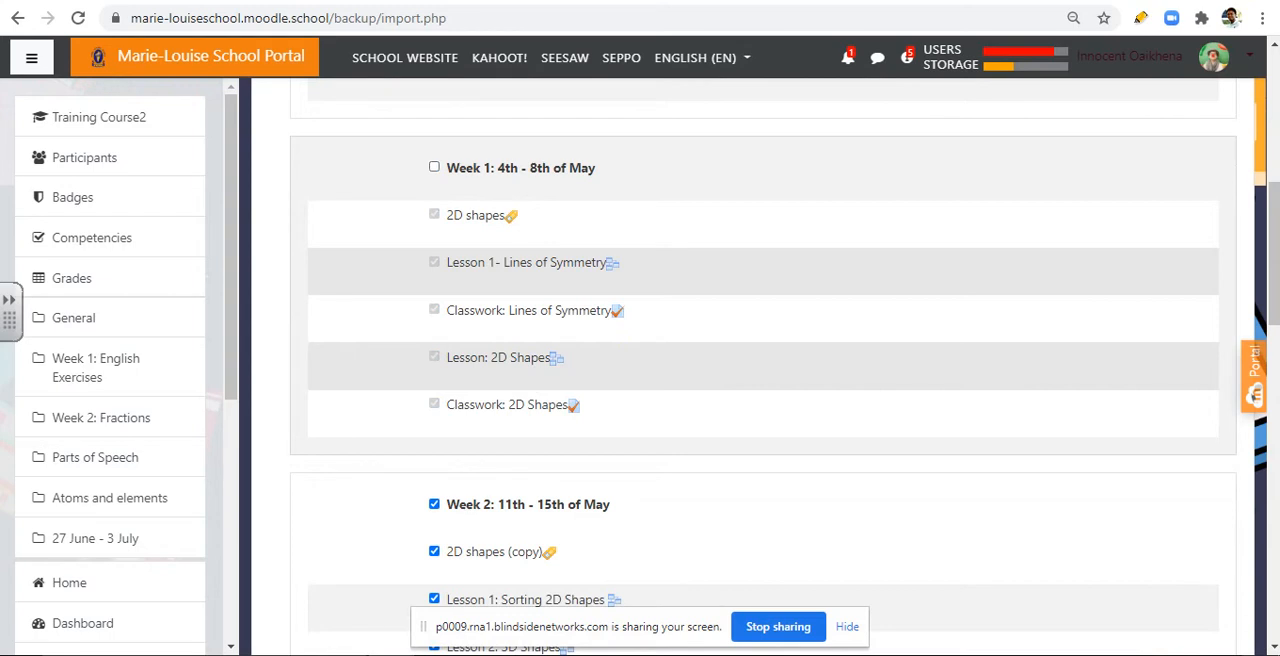
pyautogui.click(434, 167)
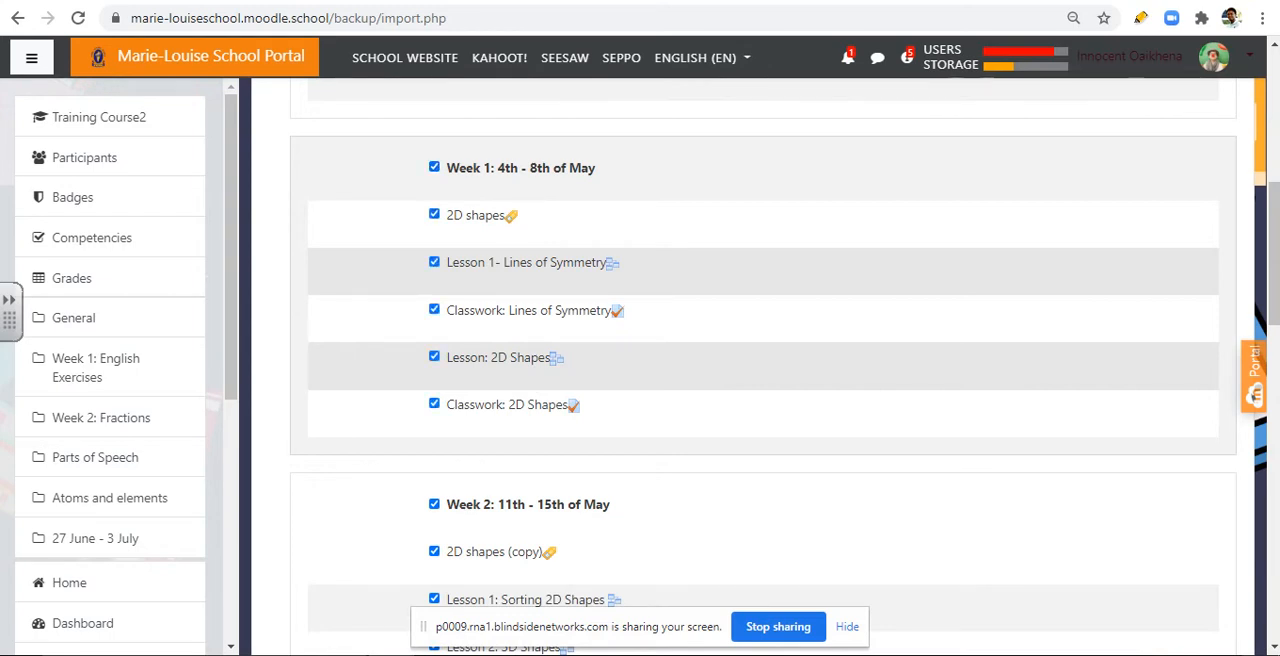
pyautogui.click(434, 214)
pyautogui.click(434, 262)
pyautogui.click(434, 309)
pyautogui.click(434, 167)
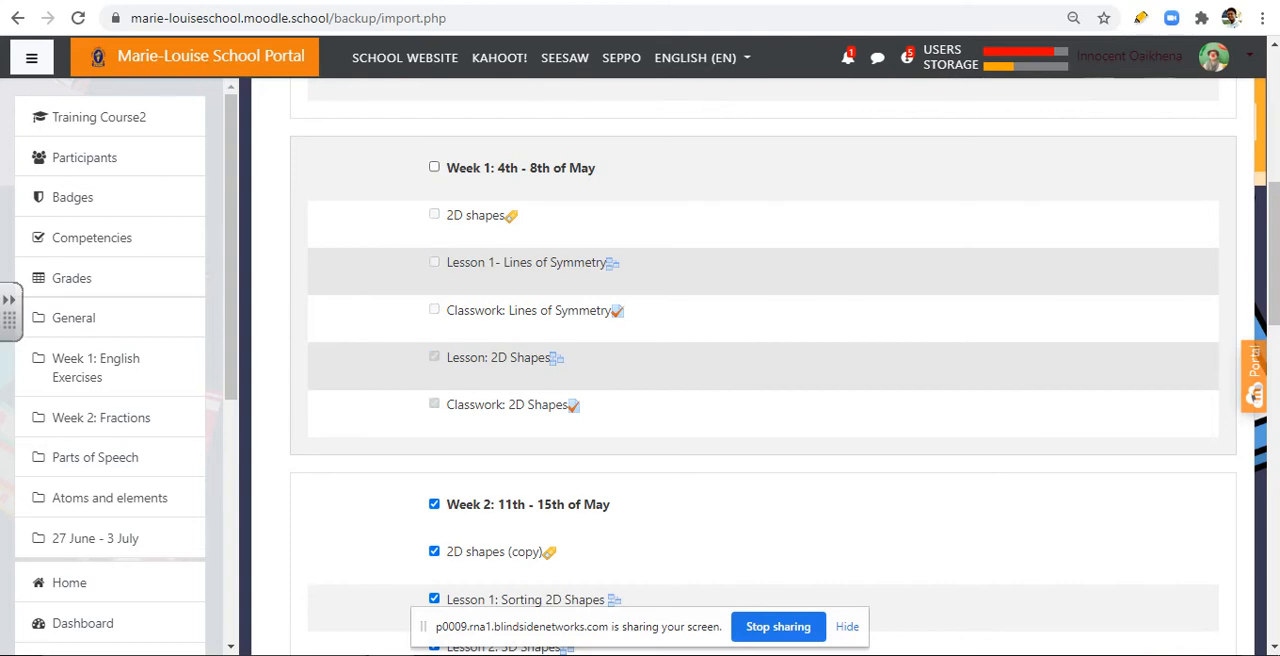
# Step: Exclude the whole Week 2 section and, within Week 3, the 3D shapes label, Lesson 1: Properties of 3D Shapes and the PowerPoint
pyautogui.scroll(-3, 763, 370)
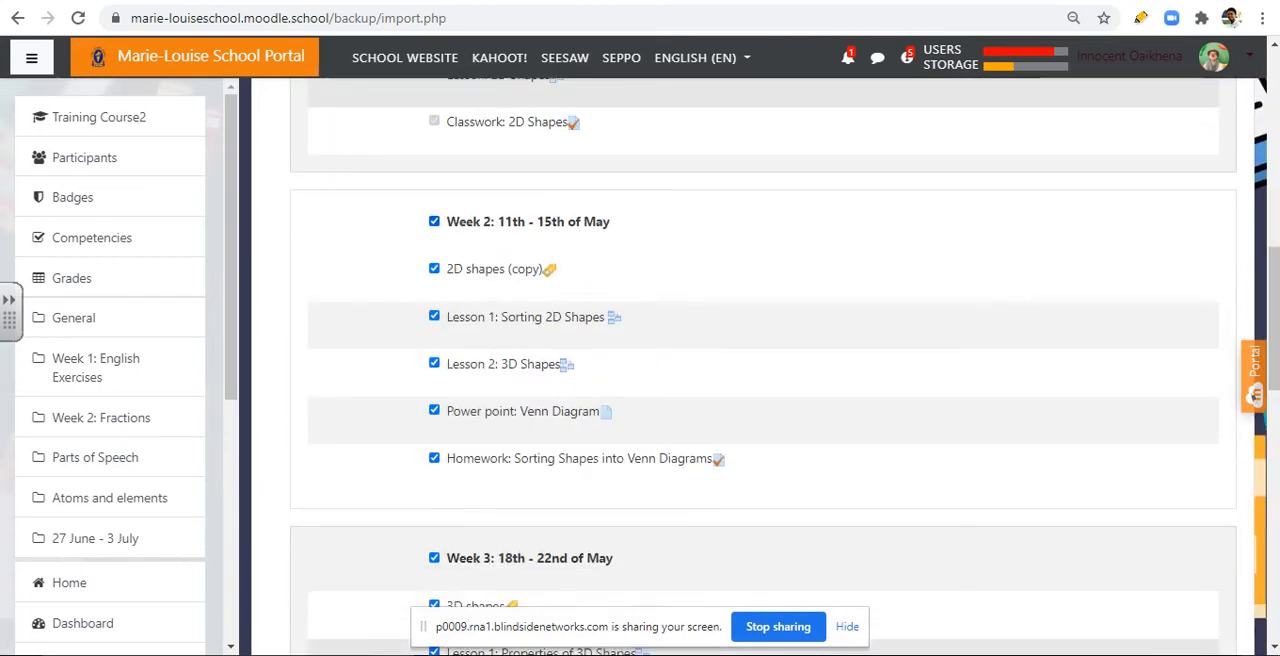
pyautogui.click(434, 221)
pyautogui.scroll(-5, 763, 370)
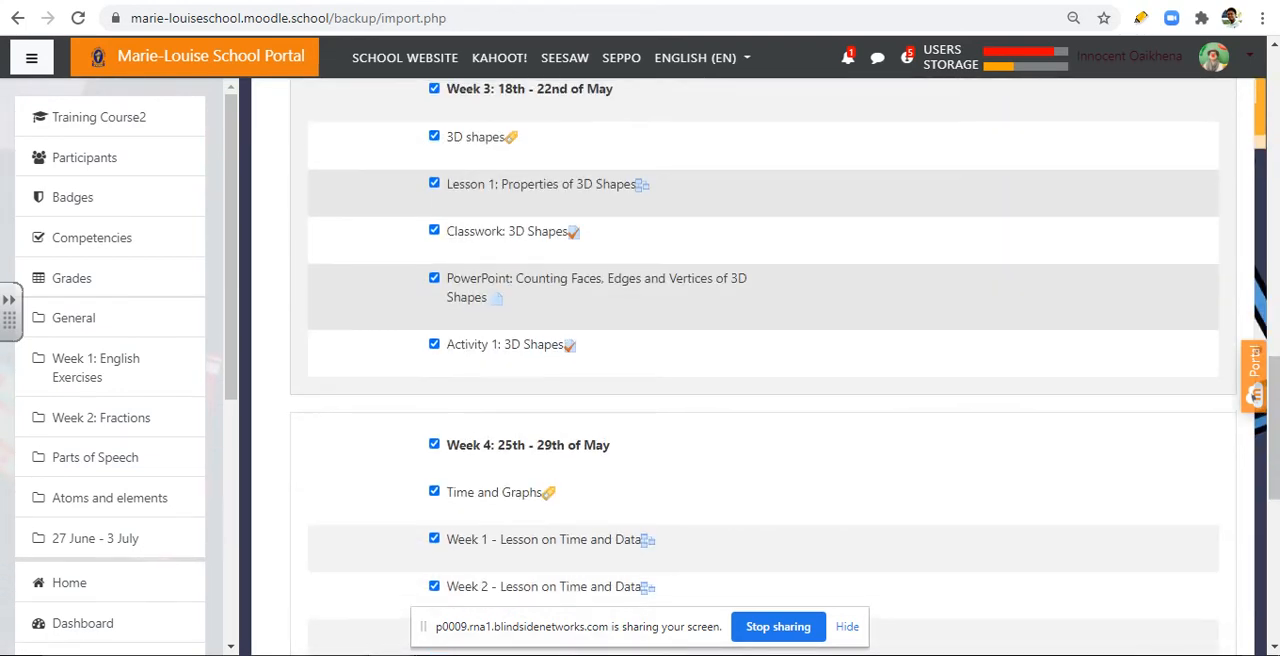
pyautogui.scroll(1, 763, 370)
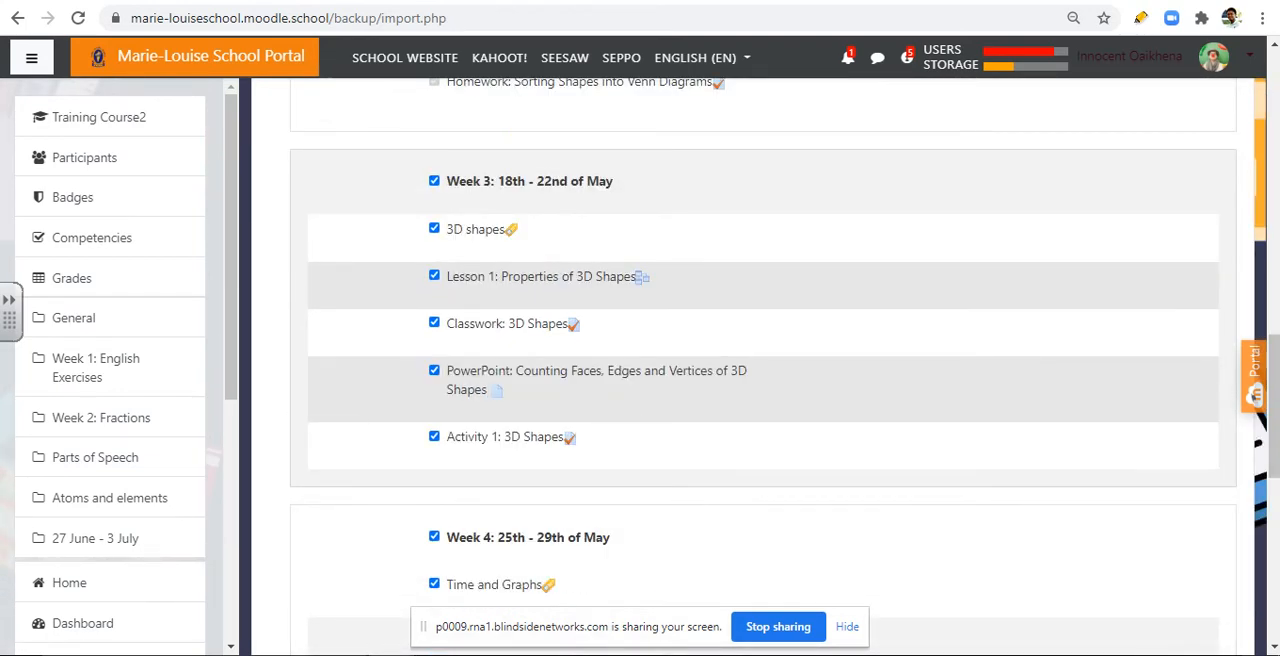
pyautogui.click(434, 228)
pyautogui.click(434, 275)
pyautogui.click(434, 370)
# Step: Exclude the Week 4: 25th - 29th of May and Week 5: 1st - 5th of June sections from the import
pyautogui.scroll(-3, 763, 380)
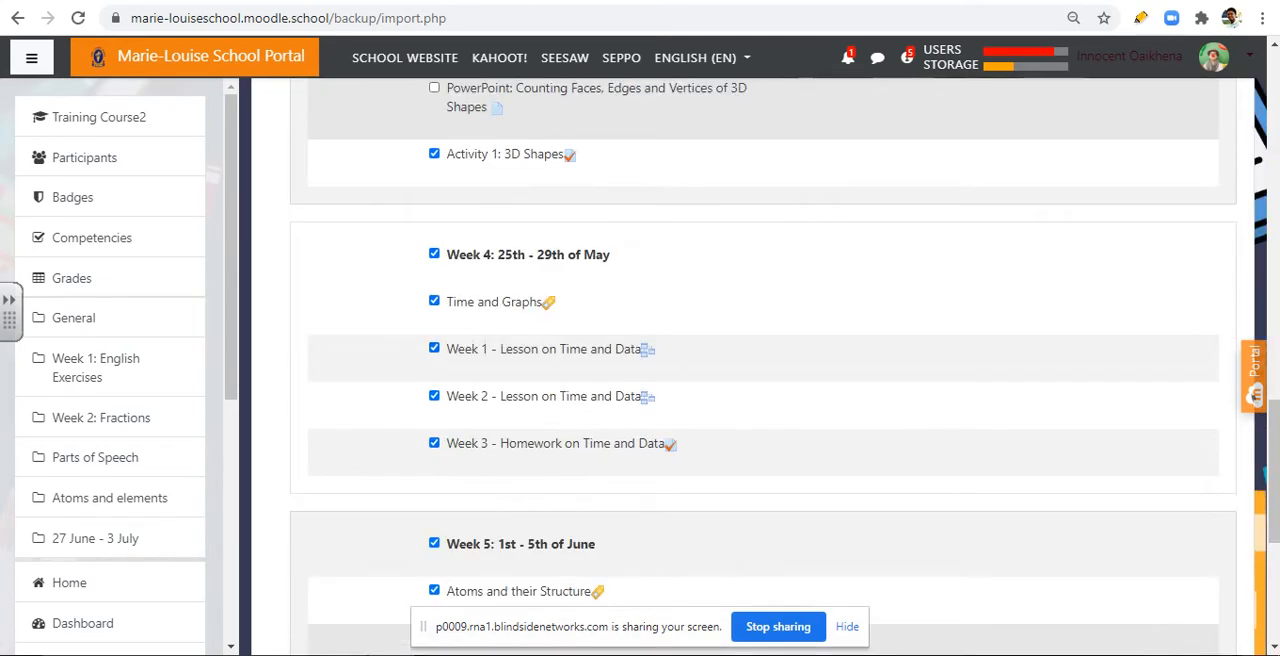
pyautogui.click(434, 253)
pyautogui.scroll(-3, 763, 380)
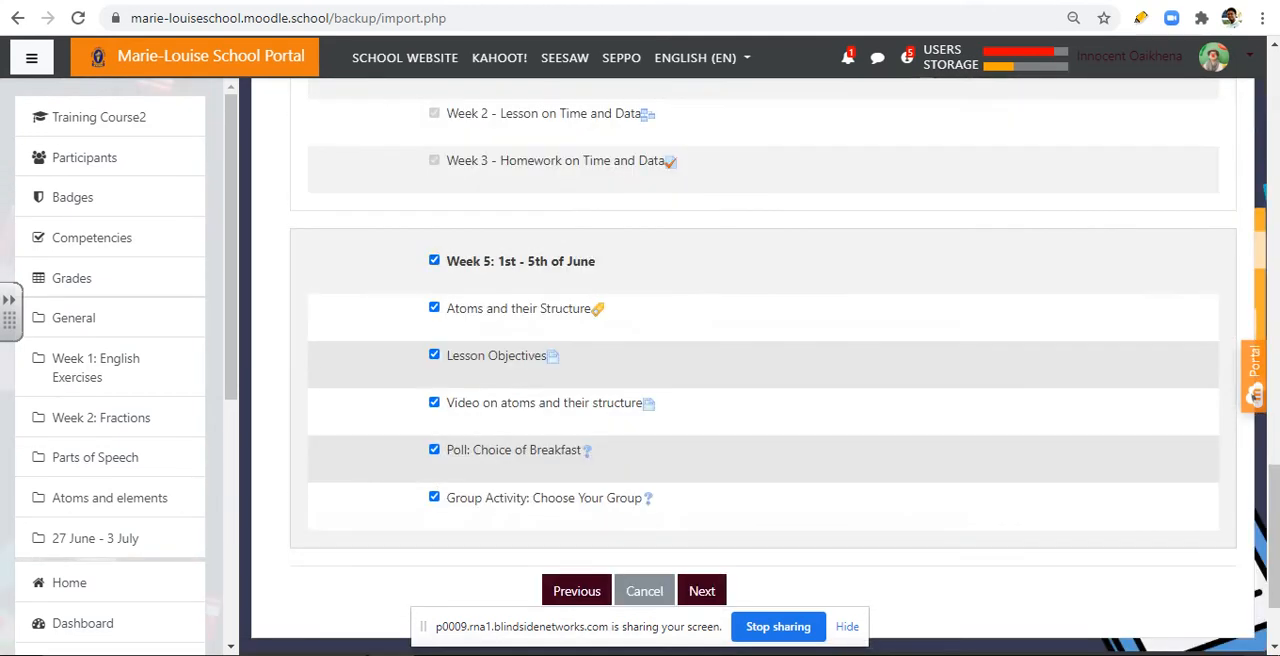
pyautogui.click(434, 260)
# Step: Recheck the section and activity selections across all weeks and proceed to the confirmation and review stage
pyautogui.scroll(-1, 763, 380)
pyautogui.scroll(1, 763, 380)
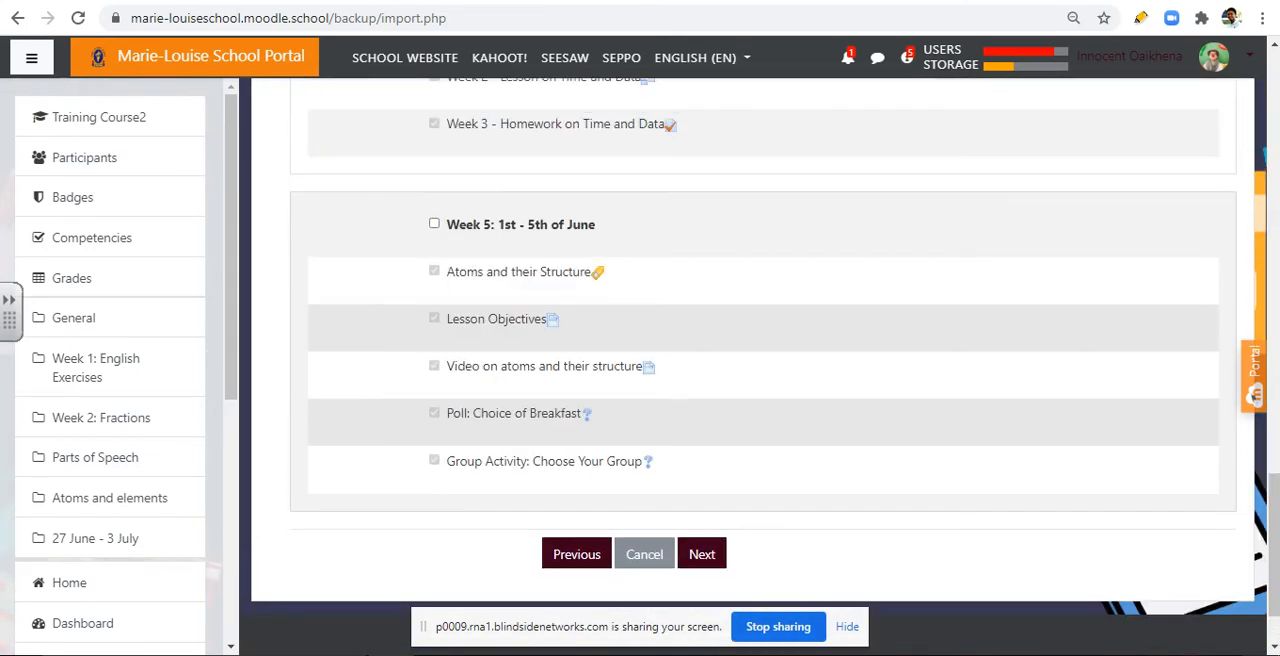
pyautogui.scroll(8, 763, 380)
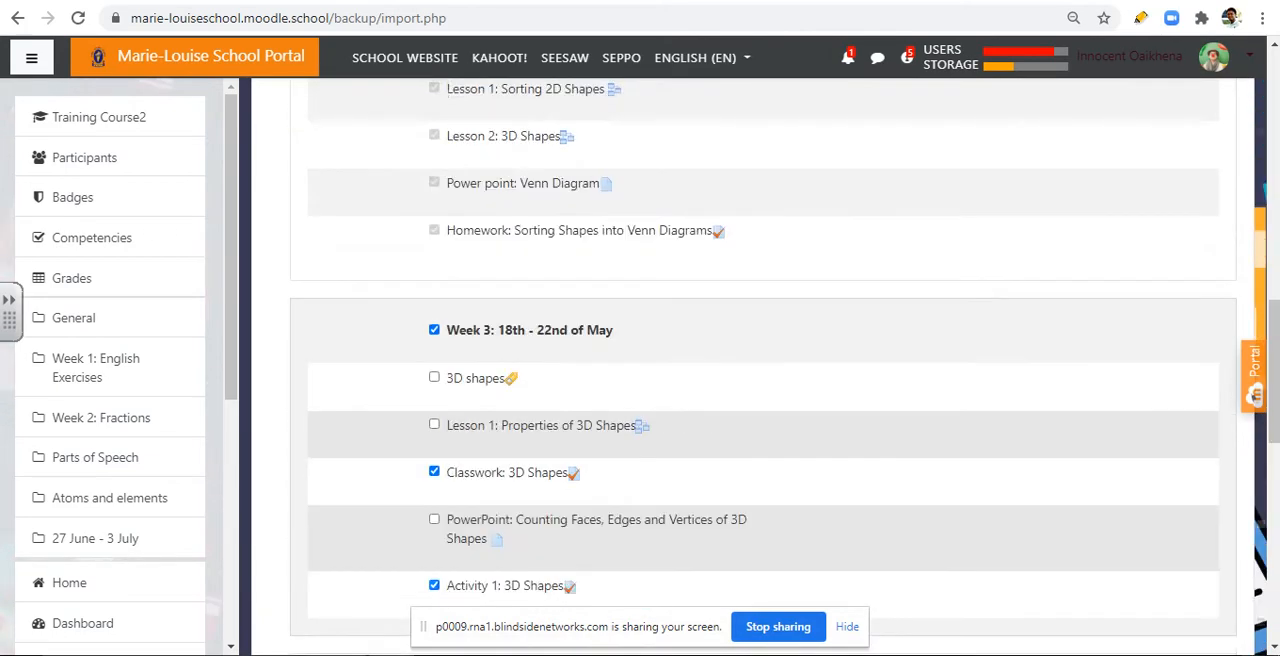
pyautogui.scroll(10, 469, 134)
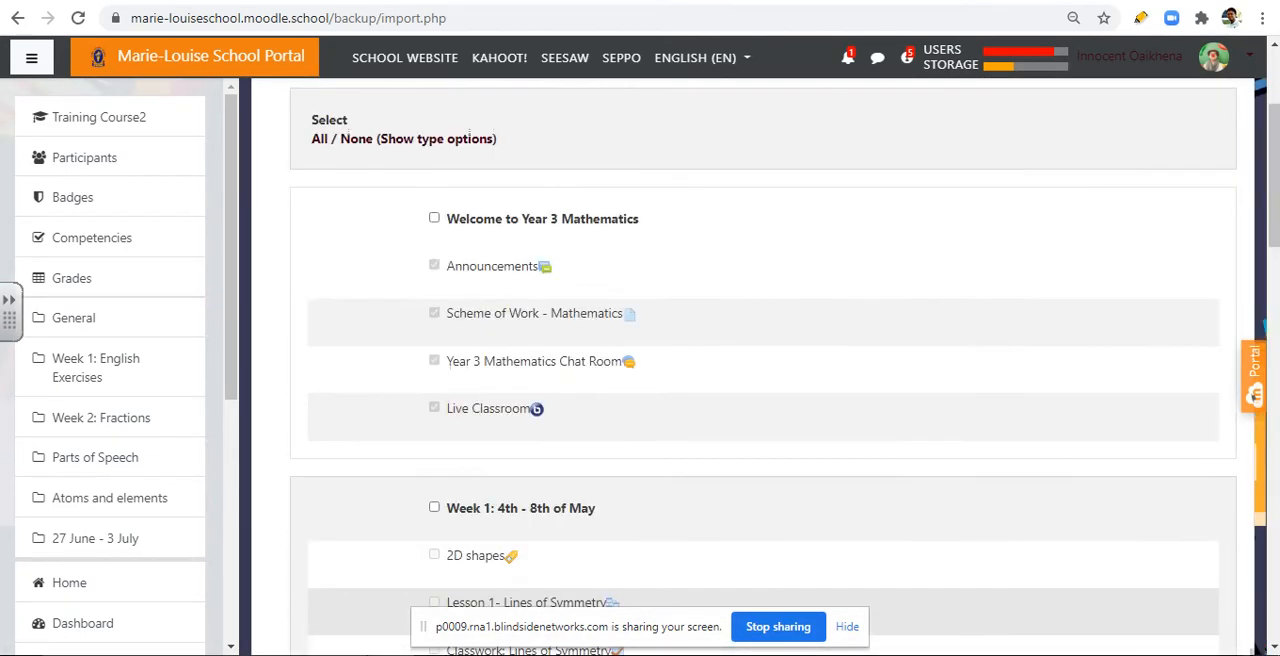
pyautogui.scroll(-10, 469, 134)
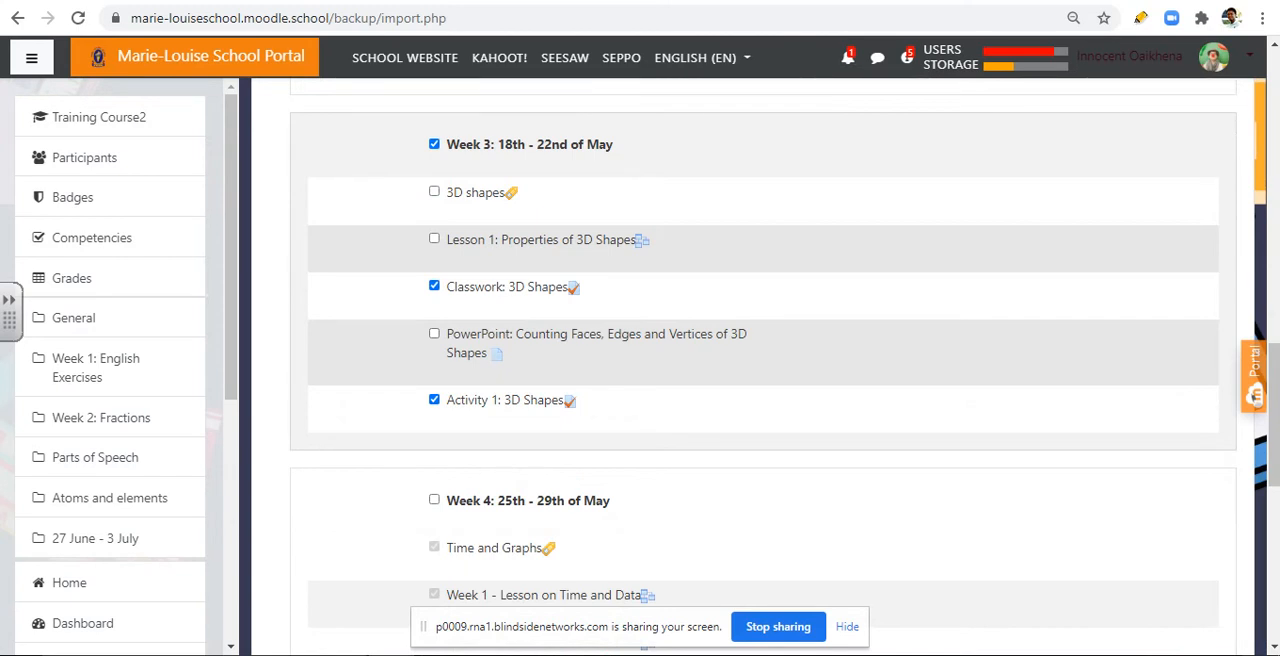
pyautogui.scroll(-7, 764, 350)
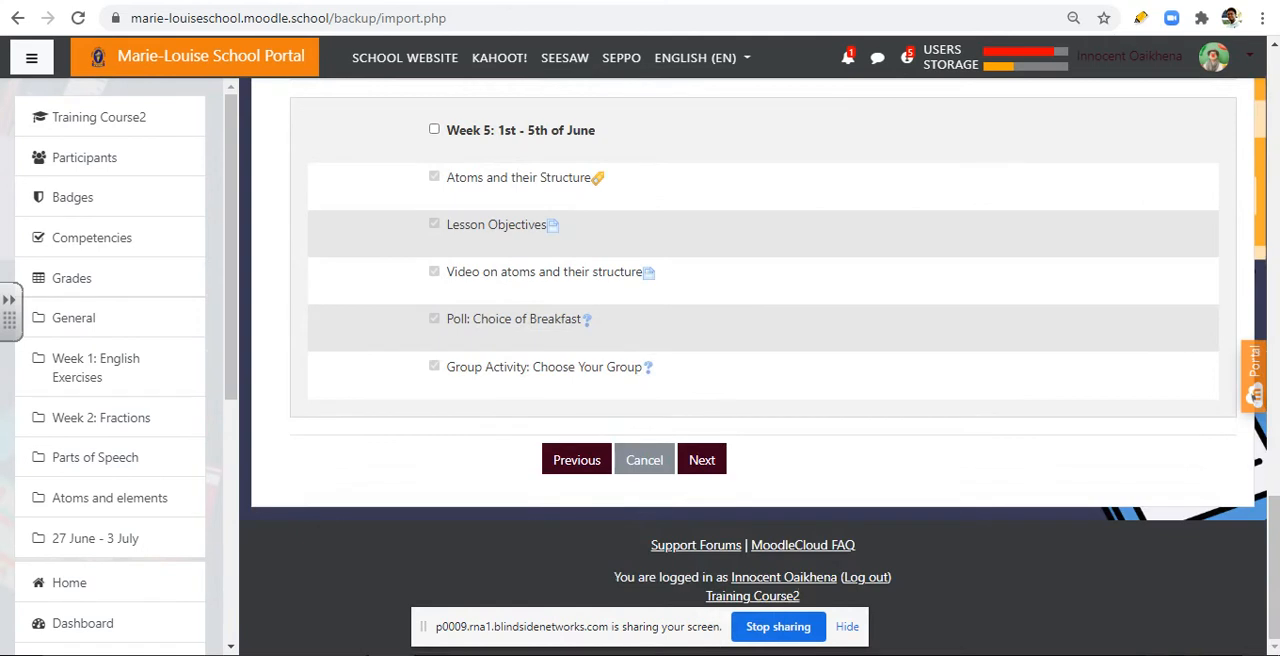
pyautogui.click(702, 460)
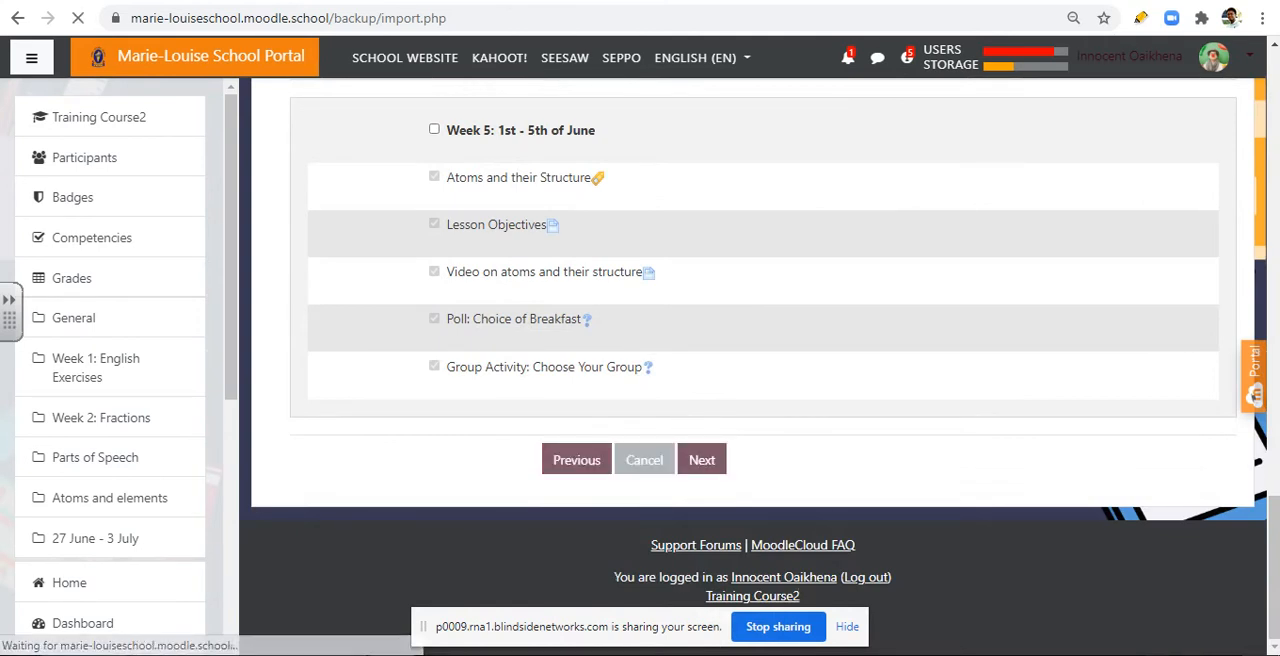
# Step: Review the import settings and included items, perform the import, and continue to the Training Course2 page
pyautogui.scroll(-2, 764, 350)
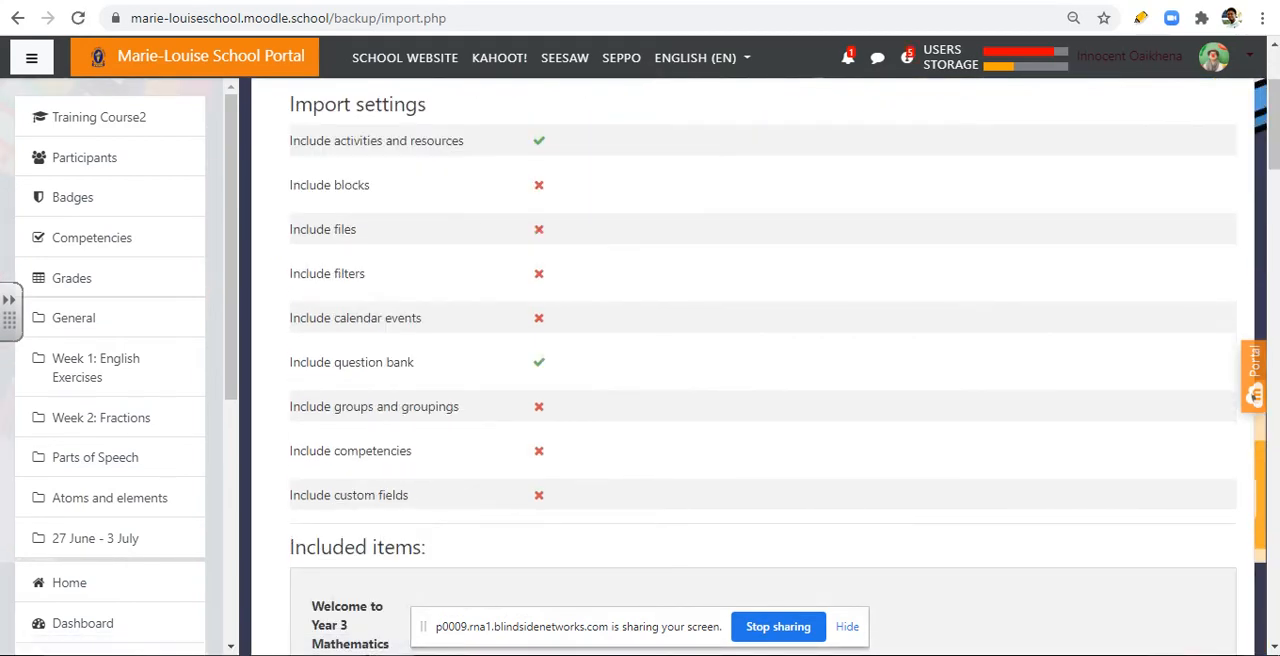
pyautogui.scroll(-7, 764, 370)
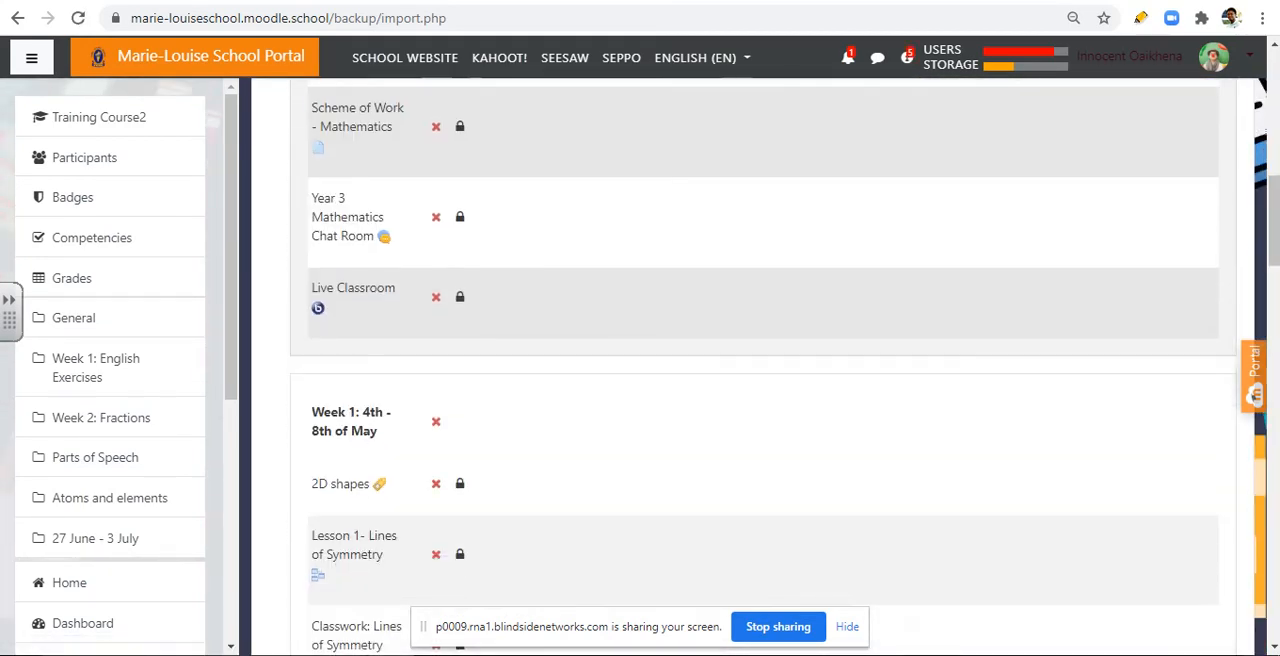
pyautogui.scroll(2, 764, 350)
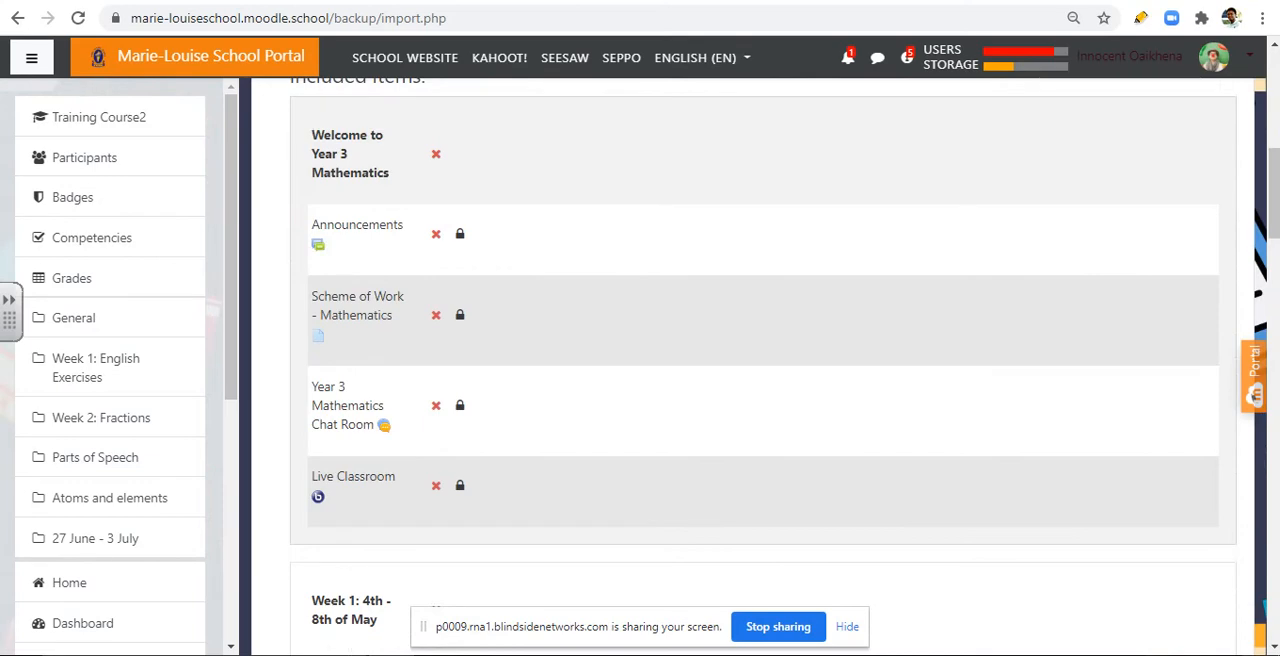
pyautogui.scroll(-11, 764, 370)
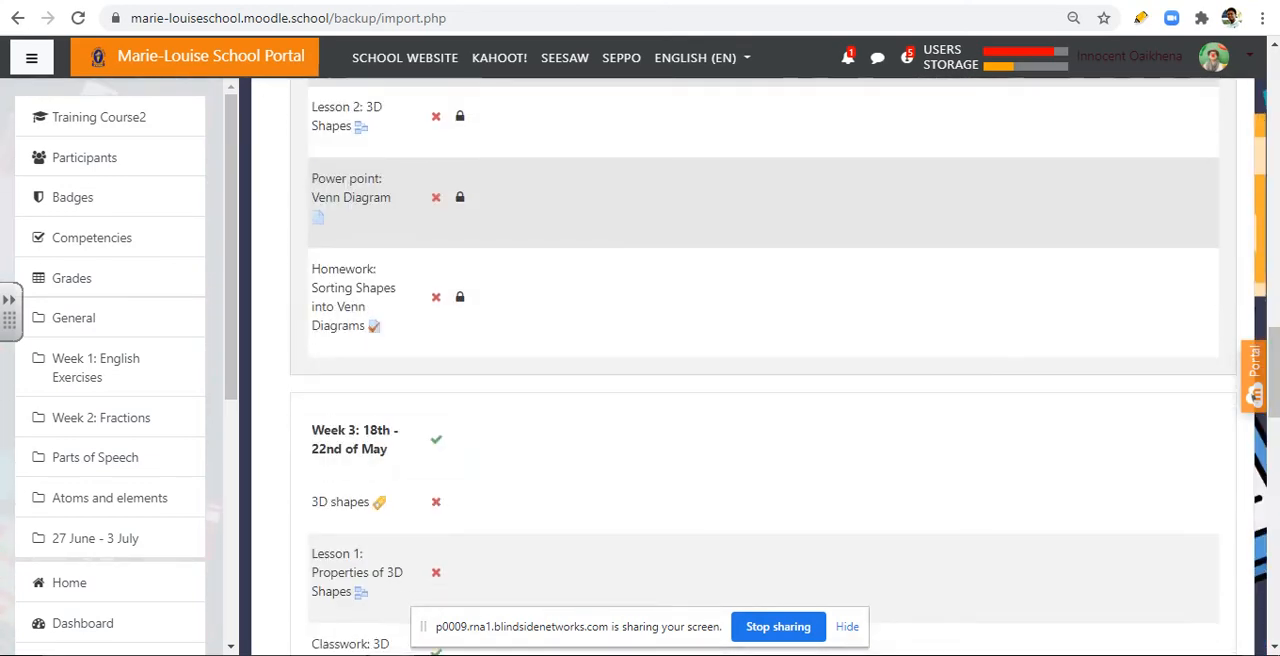
pyautogui.scroll(-4, 764, 370)
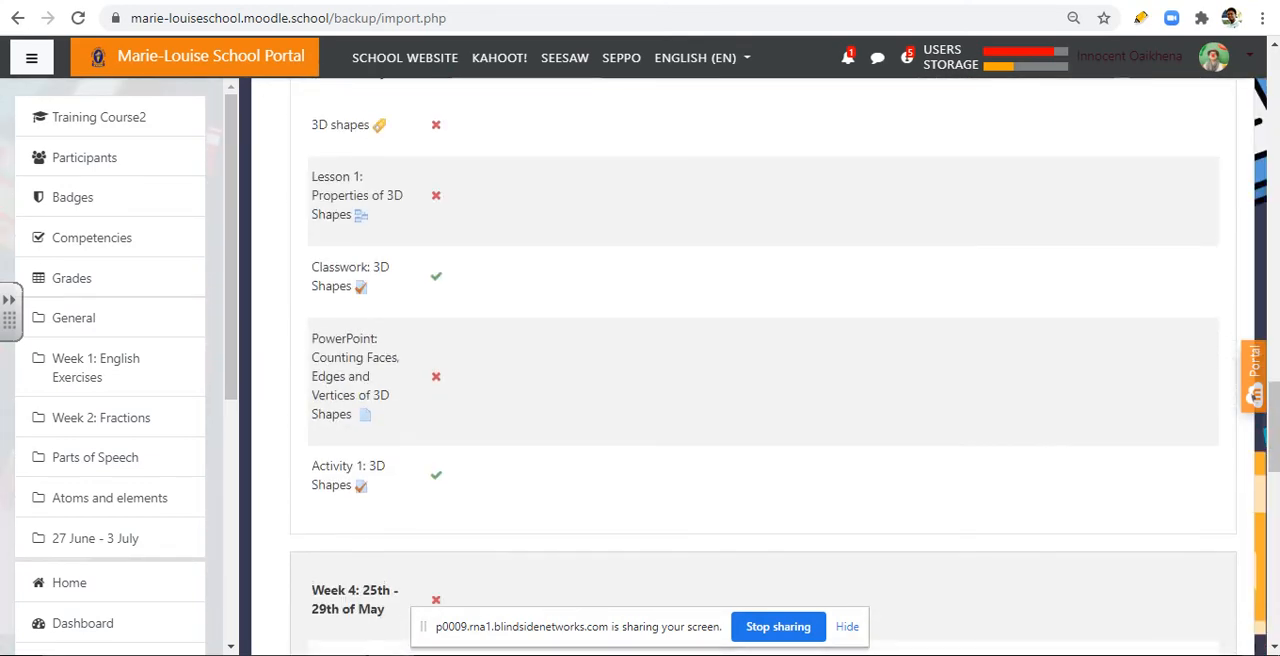
pyautogui.scroll(-11, 764, 370)
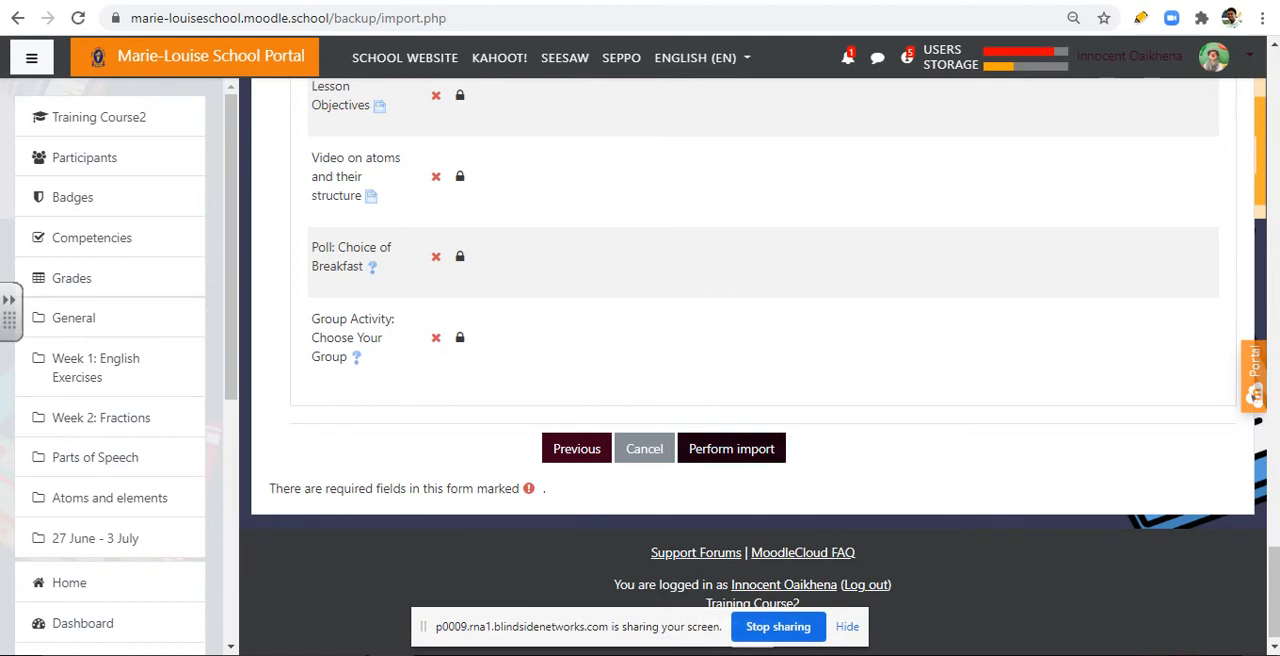
pyautogui.click(731, 448)
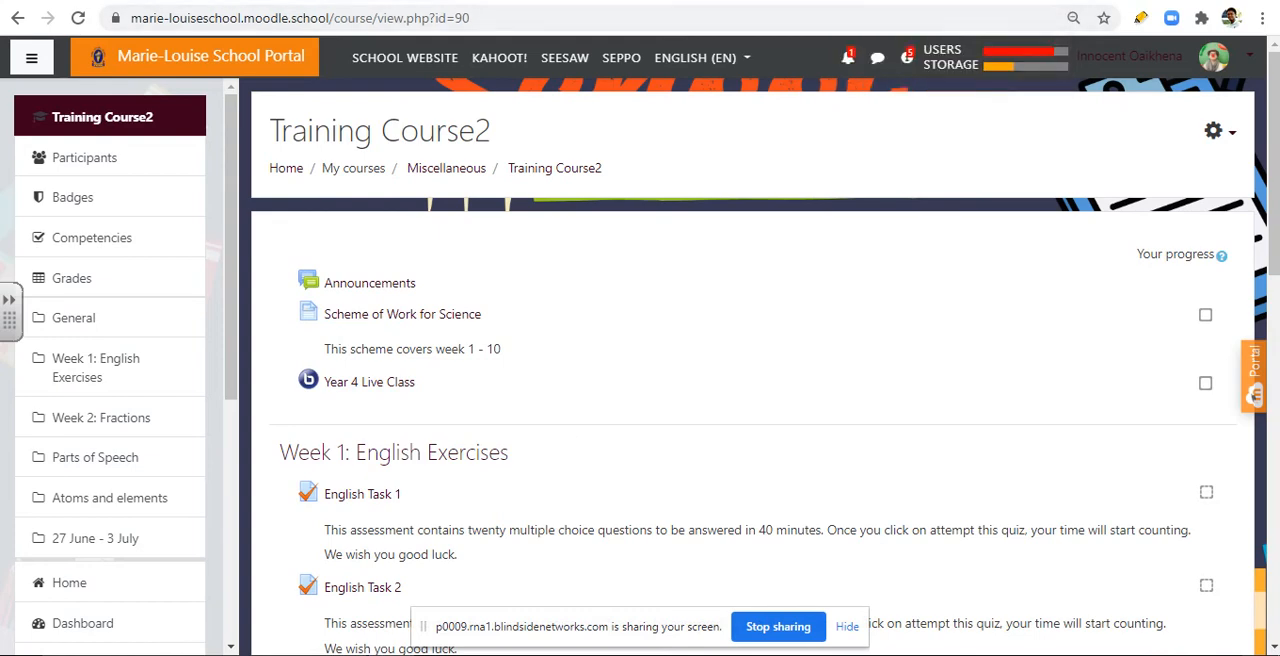
# Step: Look through the Training Course2 sections to find the imported 3D Shapes classwork and activity
pyautogui.scroll(-2, 750, 400)
pyautogui.scroll(2, 750, 400)
pyautogui.scroll(-8, 750, 400)
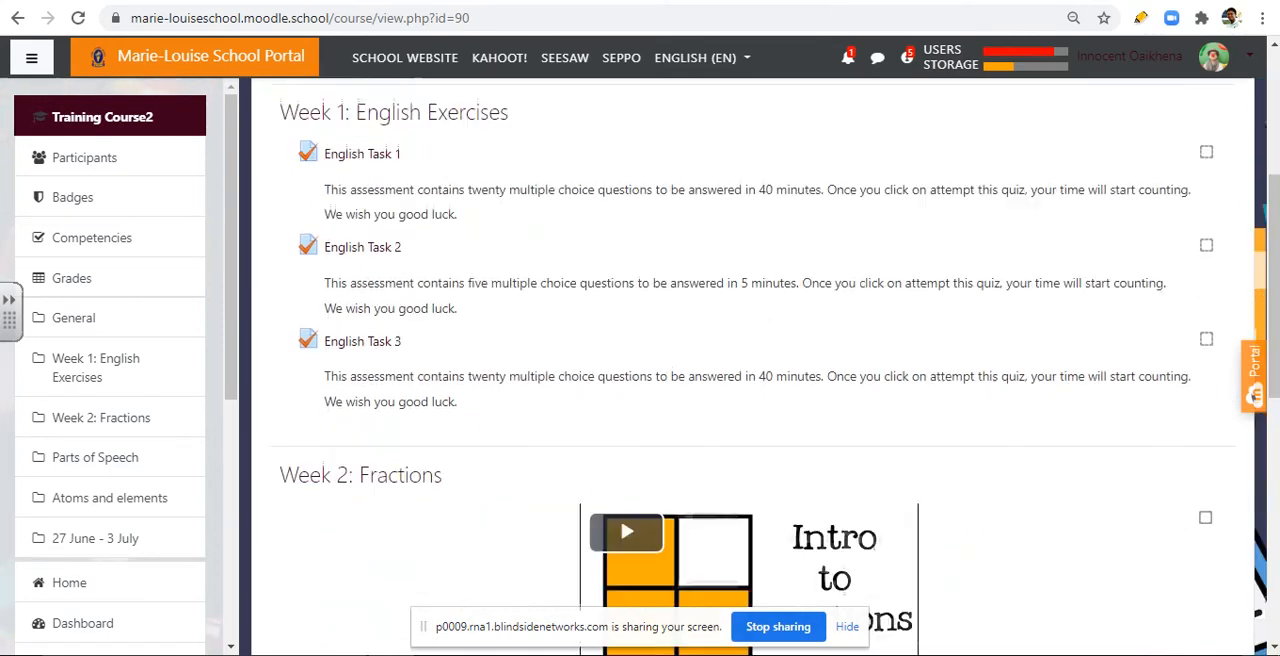
pyautogui.scroll(-1, 750, 400)
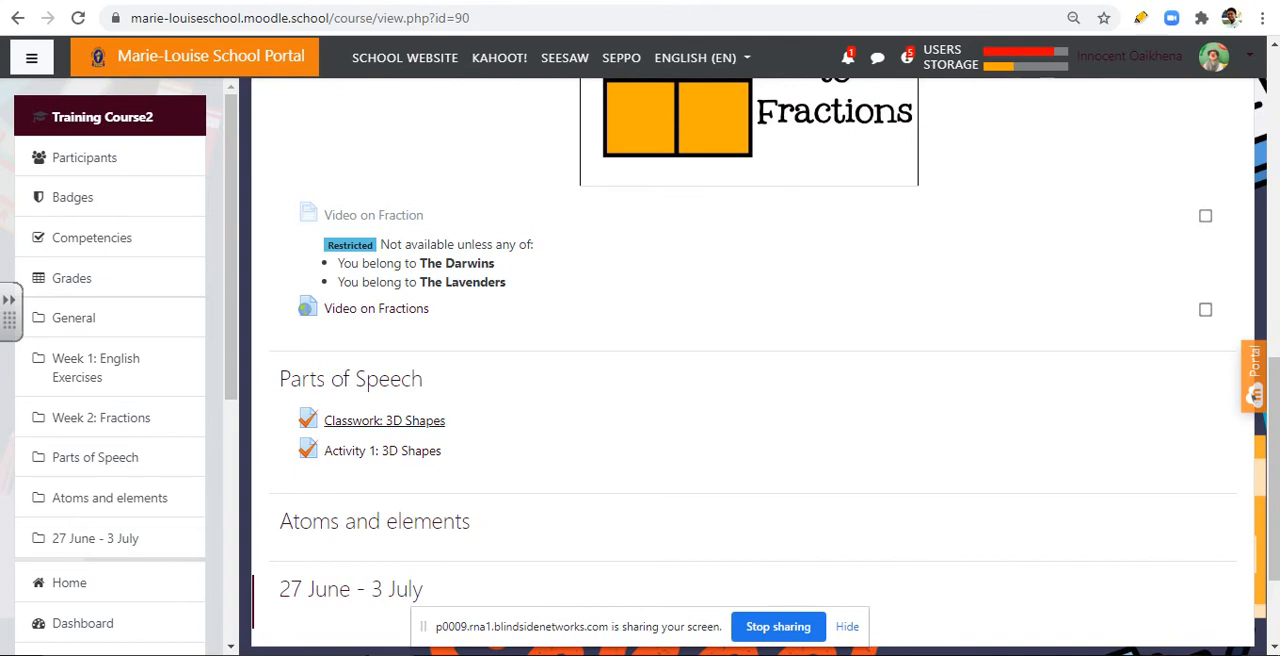
# Step: Review the imported 3D Shapes classwork and activity under Parts of Speech and the surrounding course sections
pyautogui.scroll(-1, 384, 420)
pyautogui.scroll(2, 384, 420)
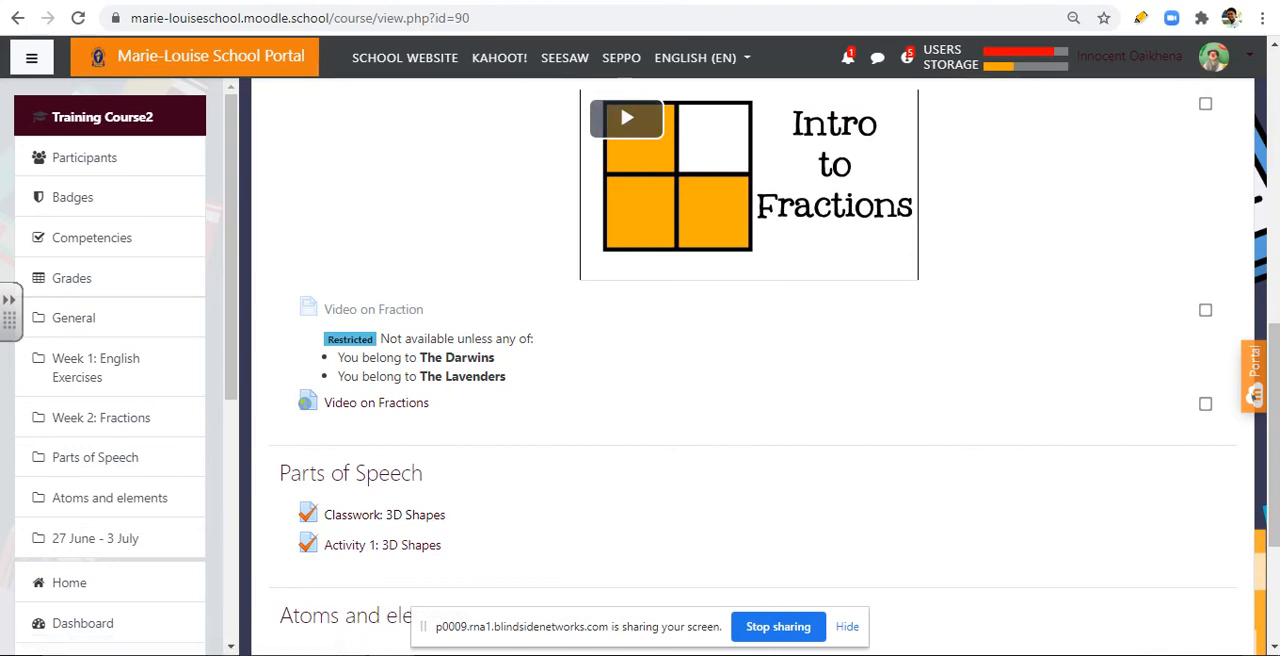
pyautogui.scroll(2, 384, 515)
pyautogui.scroll(-3, 384, 515)
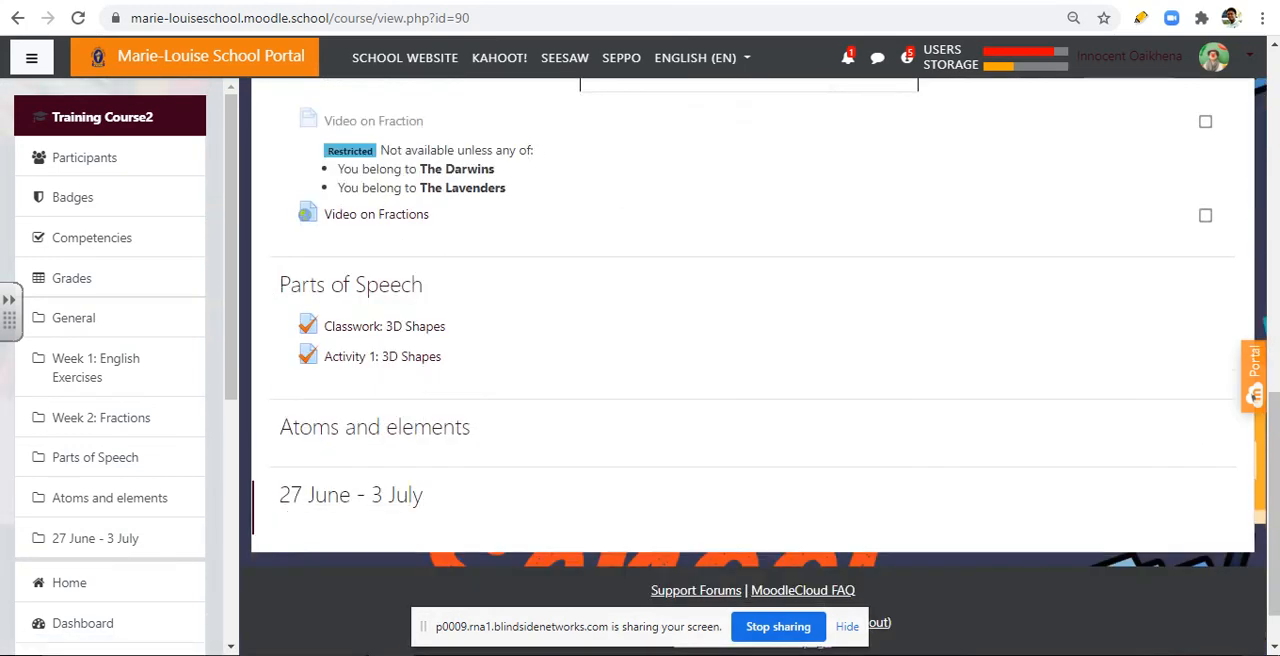
pyautogui.scroll(7, 384, 515)
pyautogui.scroll(5, 384, 515)
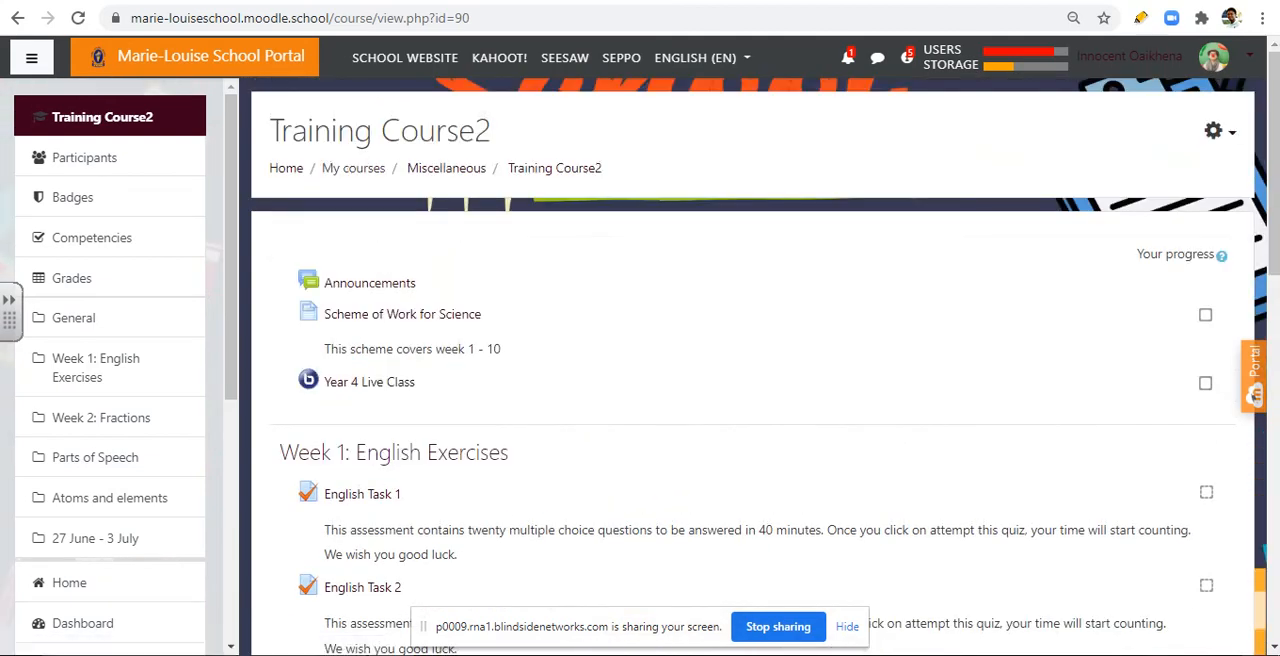
# Step: Turn editing on for Training Course2
pyautogui.click(1213, 131)
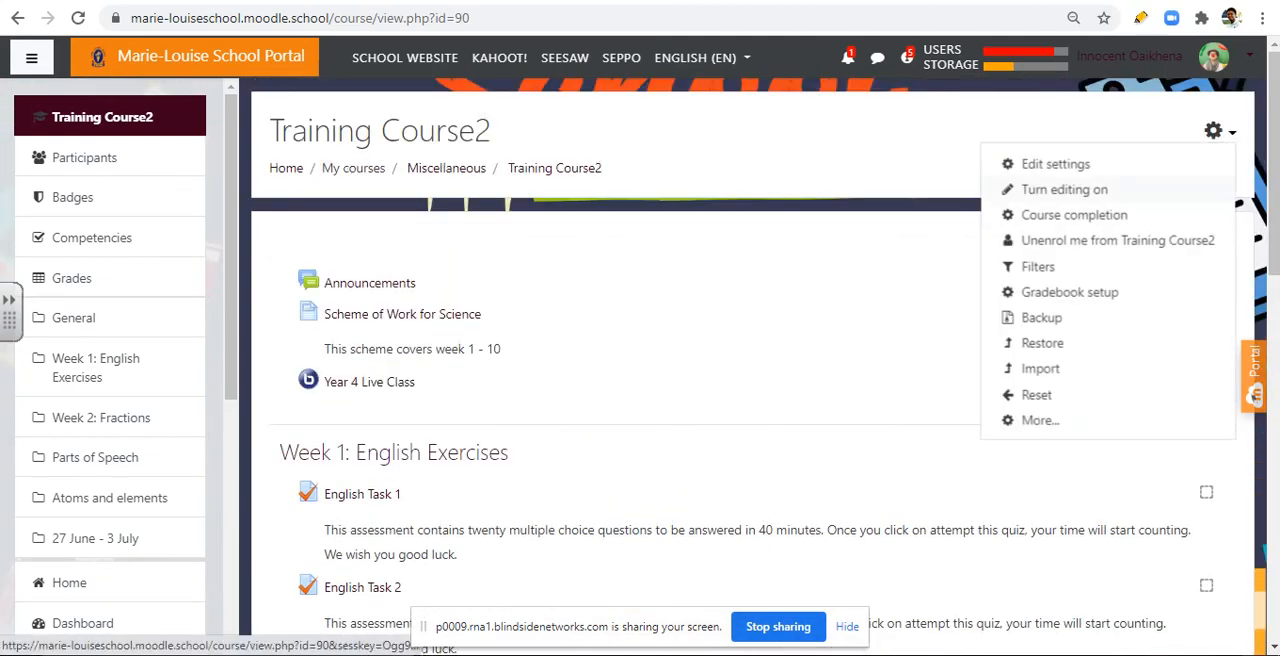
pyautogui.click(1064, 190)
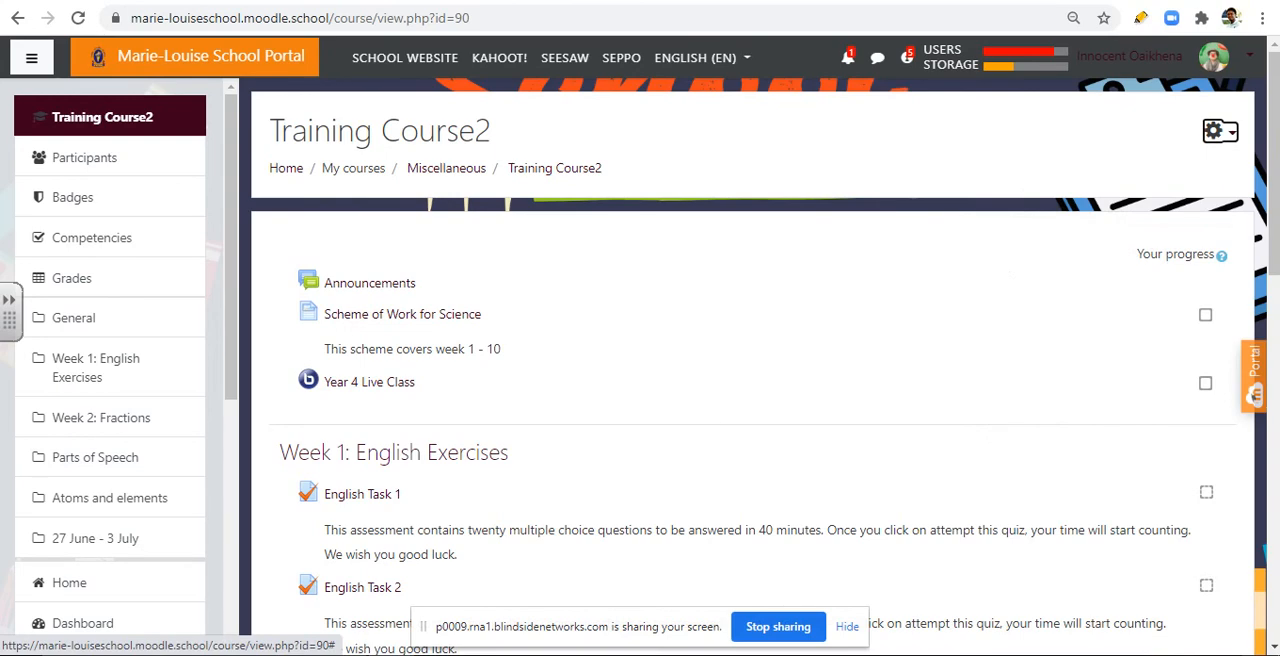
pyautogui.scroll(-15, 750, 400)
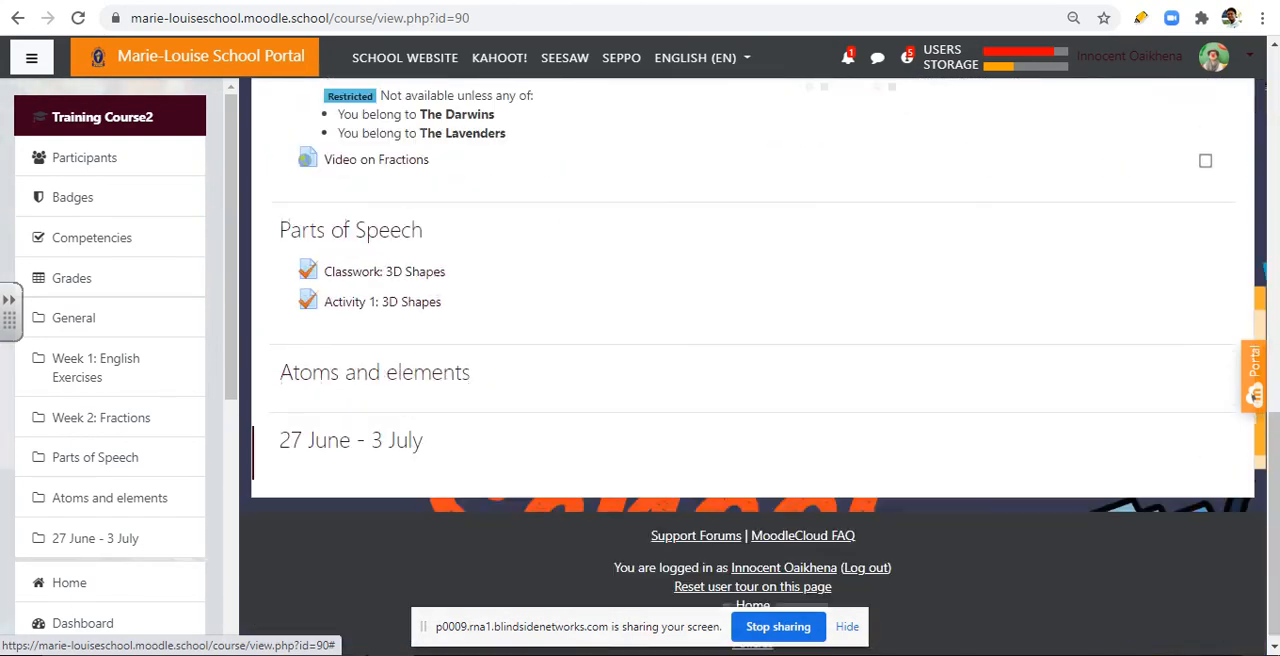
pyautogui.scroll(2, 750, 400)
pyautogui.scroll(-1, 750, 400)
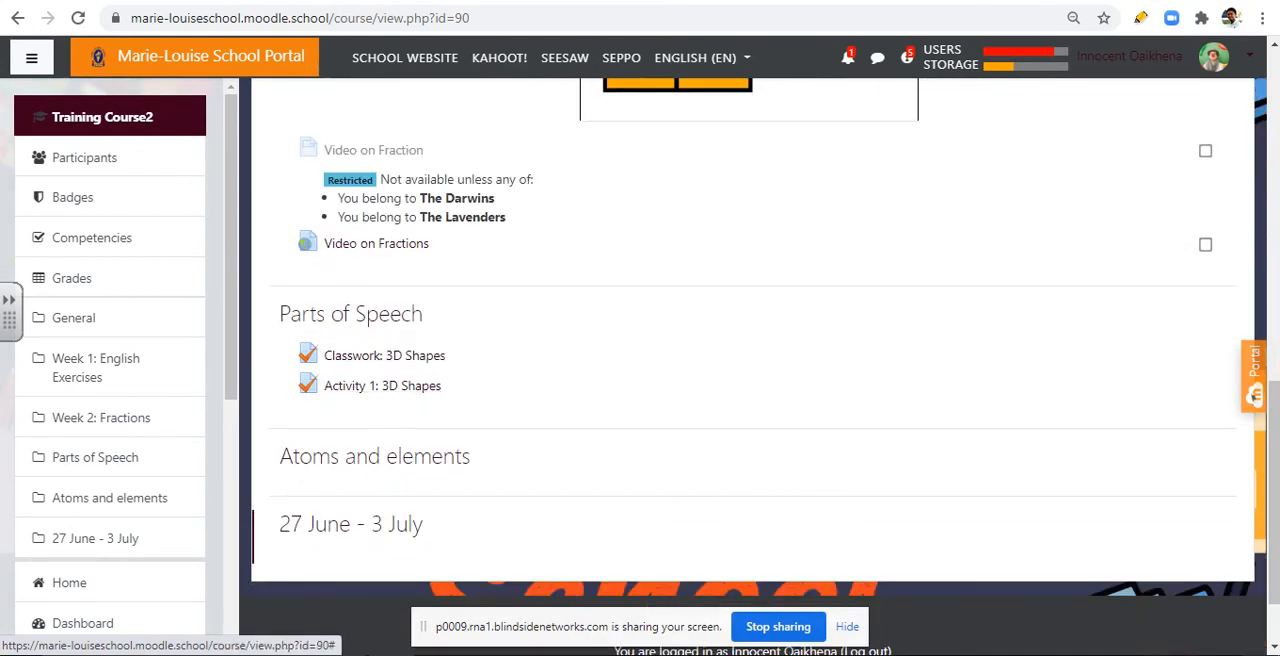
pyautogui.scroll(8, 380, 370)
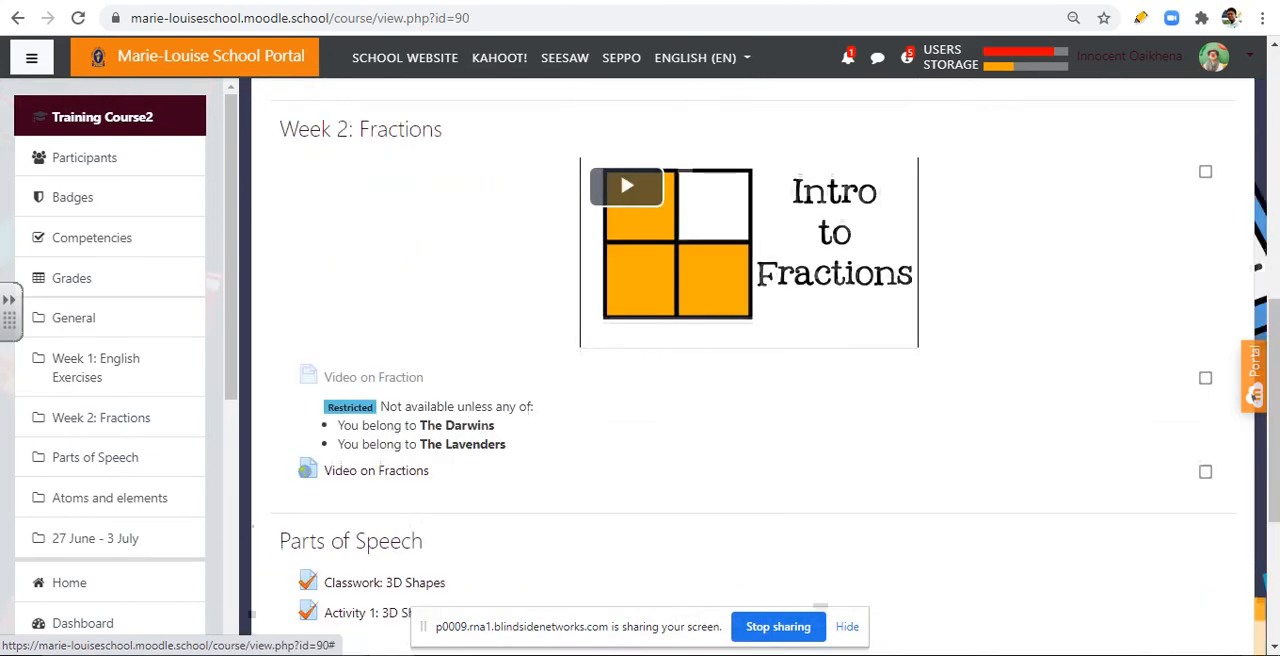
pyautogui.scroll(2, 750, 370)
pyautogui.click(1219, 131)
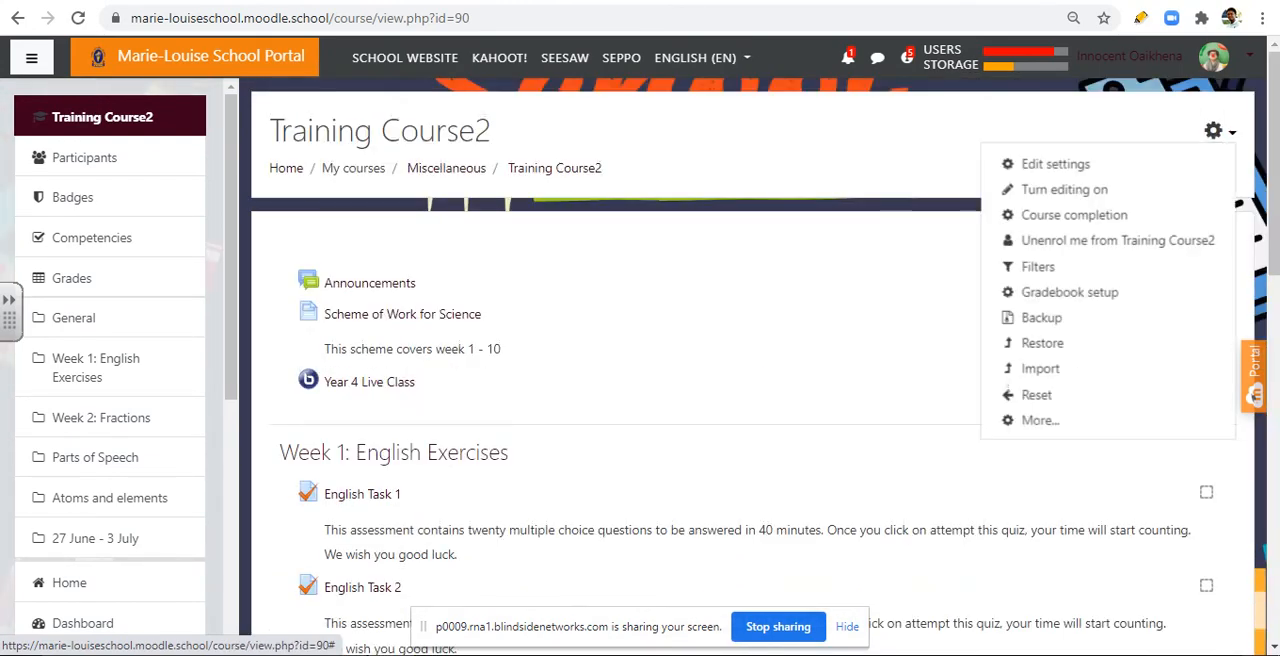
pyautogui.click(1063, 189)
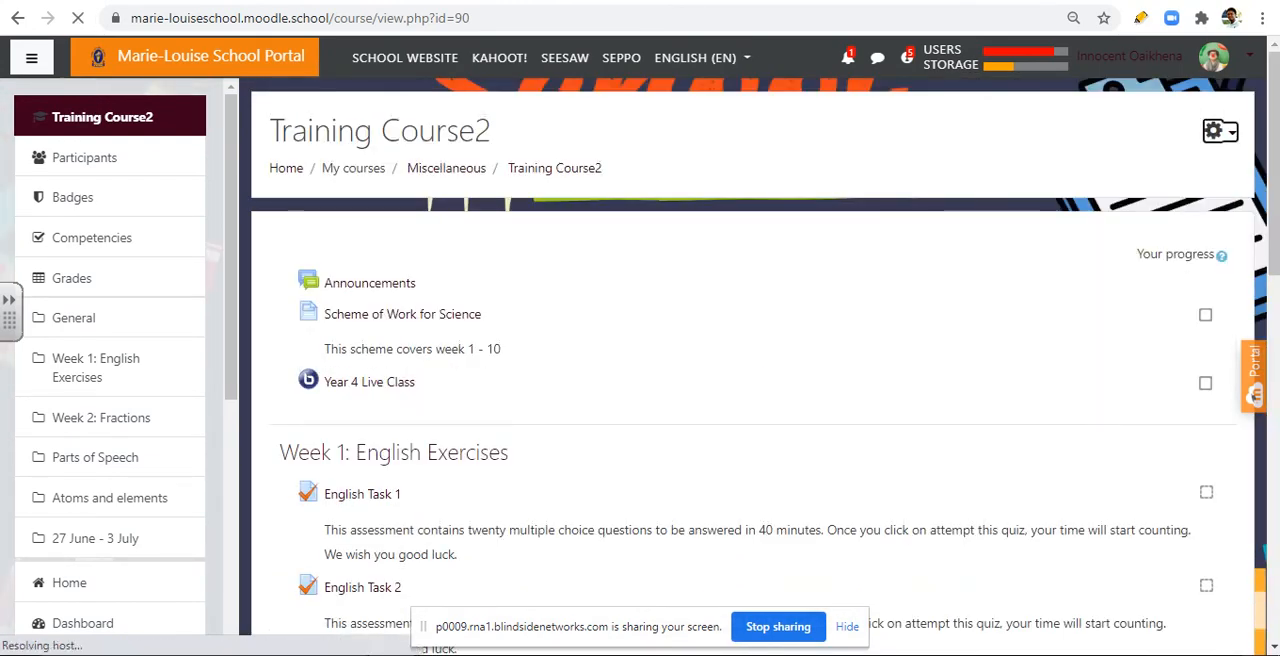
# Step: Move Classwork: 3D Shapes from Parts of Speech into Week 2: Fractions, directly above the Video on Fractions link
pyautogui.scroll(-3, 750, 370)
pyautogui.scroll(-7, 750, 370)
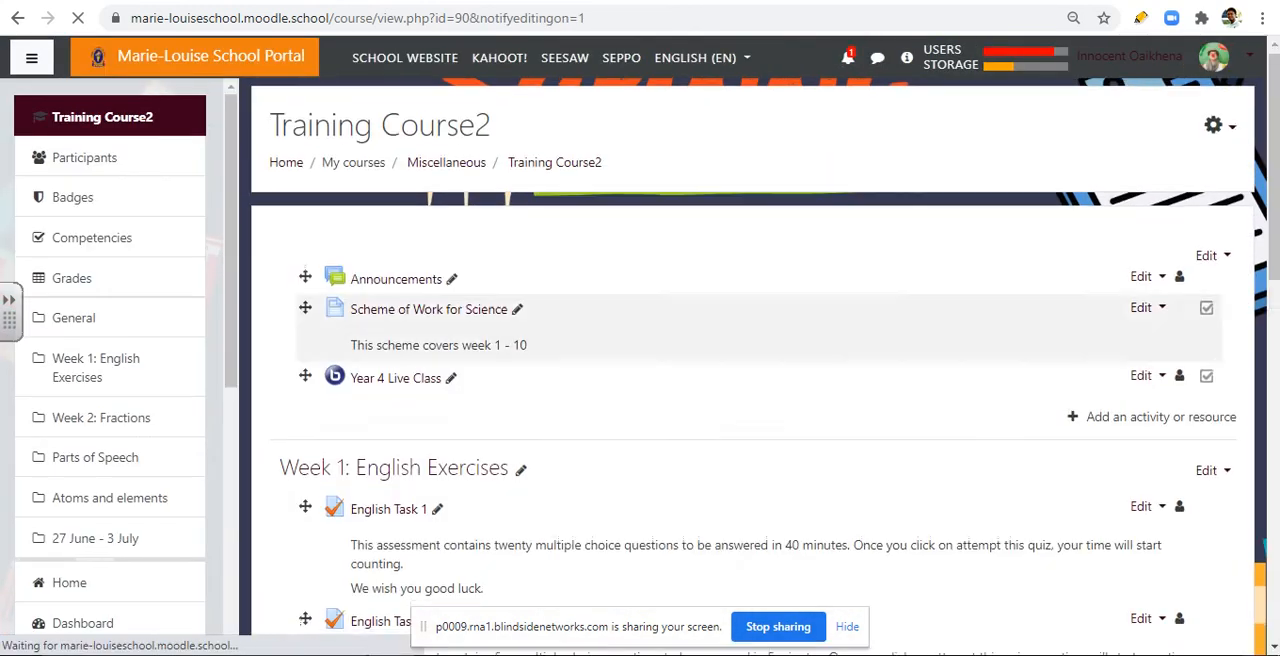
pyautogui.scroll(-10, 750, 370)
pyautogui.scroll(5, 750, 370)
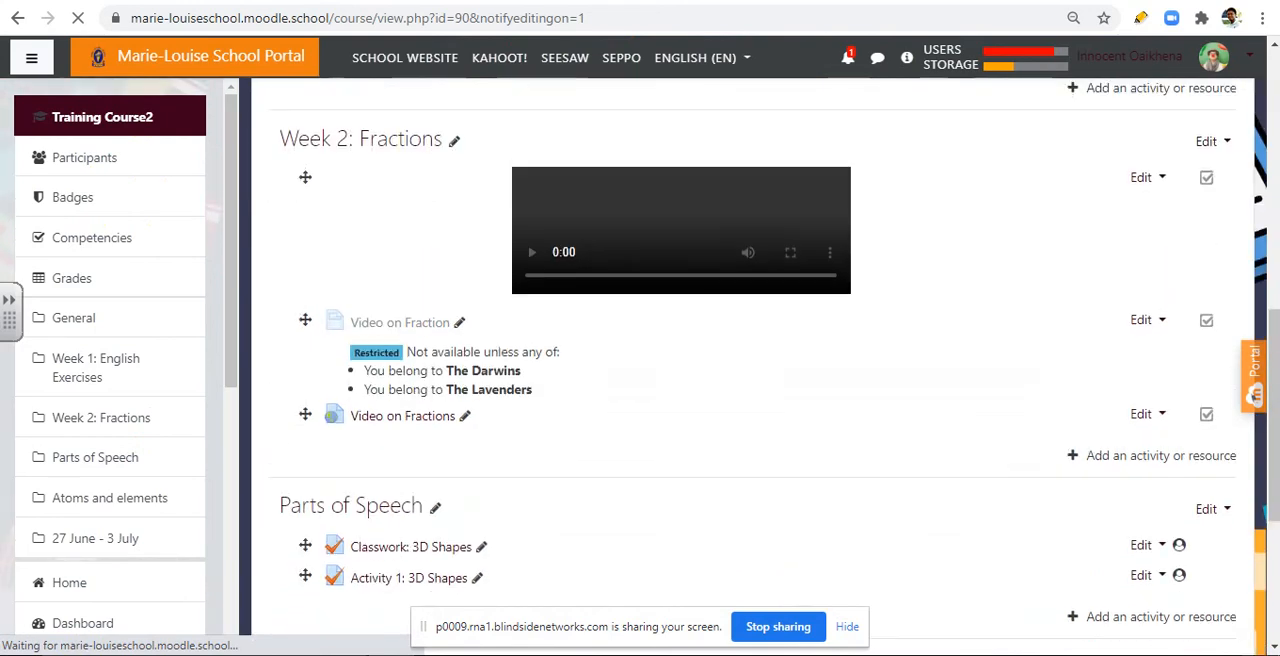
pyautogui.scroll(-3, 750, 370)
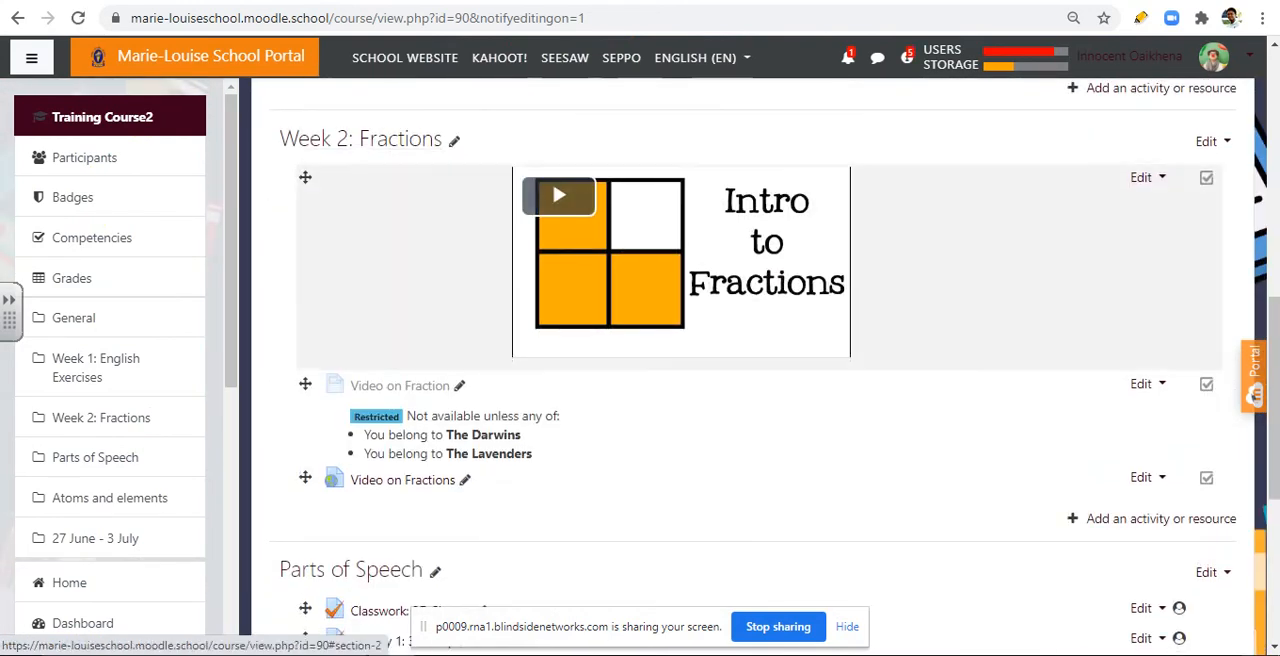
pyautogui.scroll(-2, 750, 370)
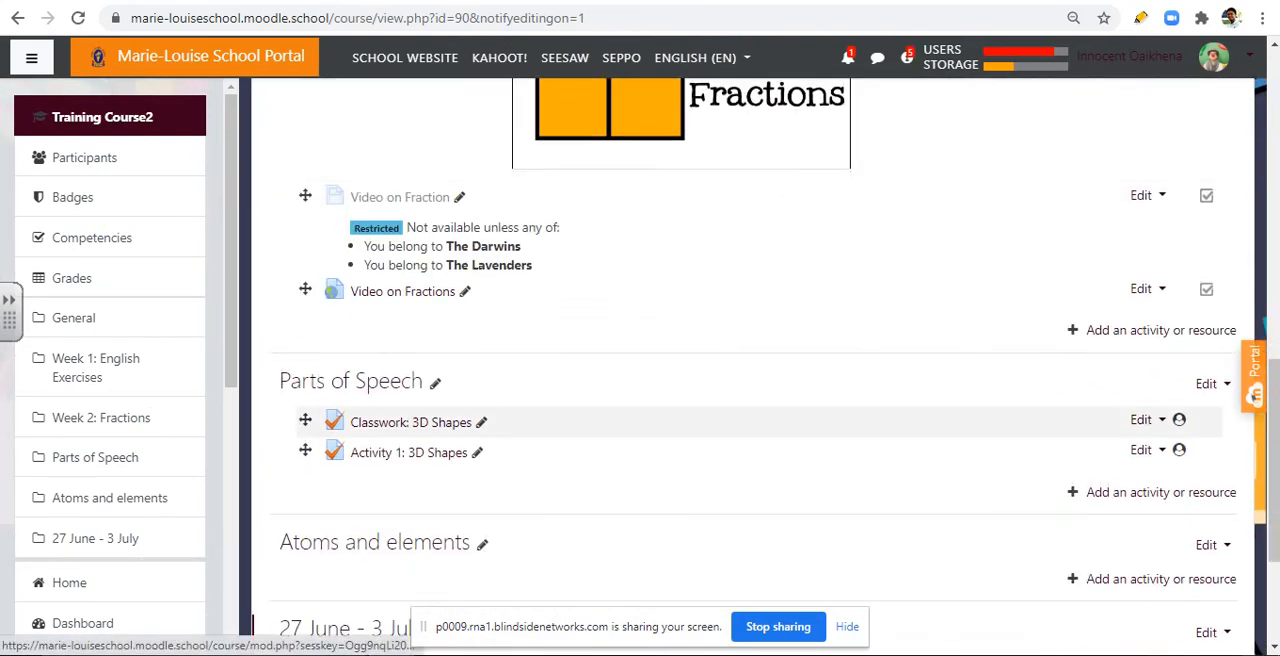
pyautogui.moveTo(305, 420); pyautogui.dragTo(305, 290)
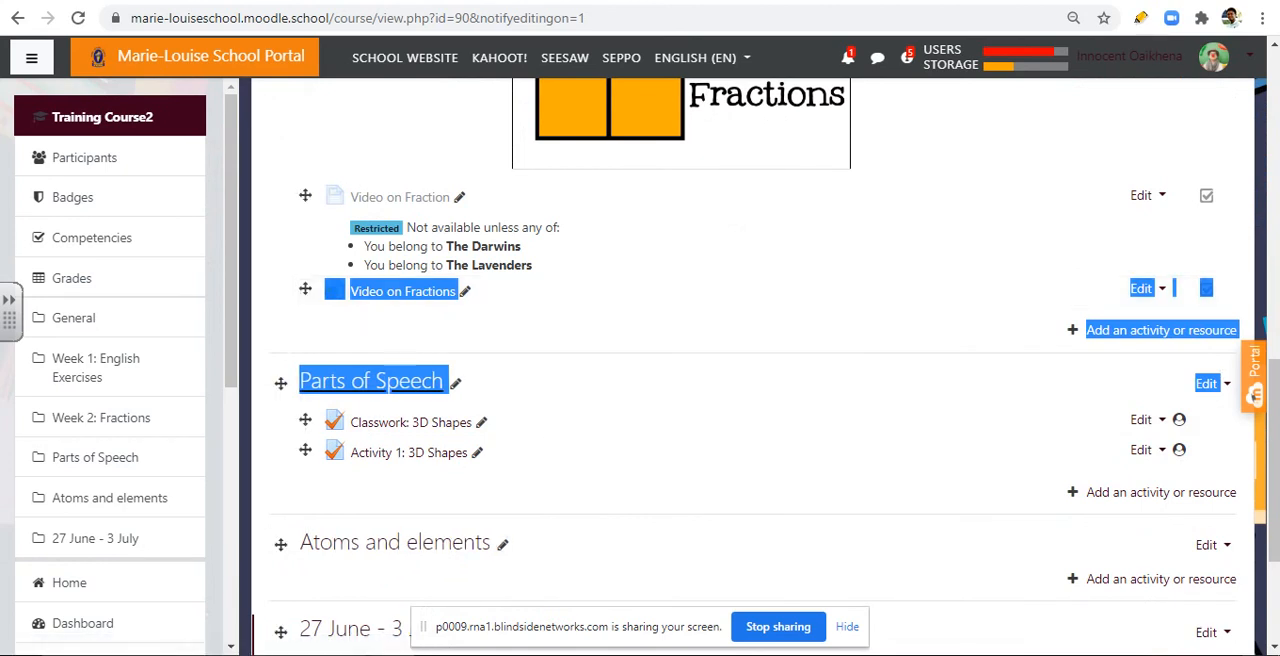
pyautogui.moveTo(305, 420); pyautogui.dragTo(305, 290)
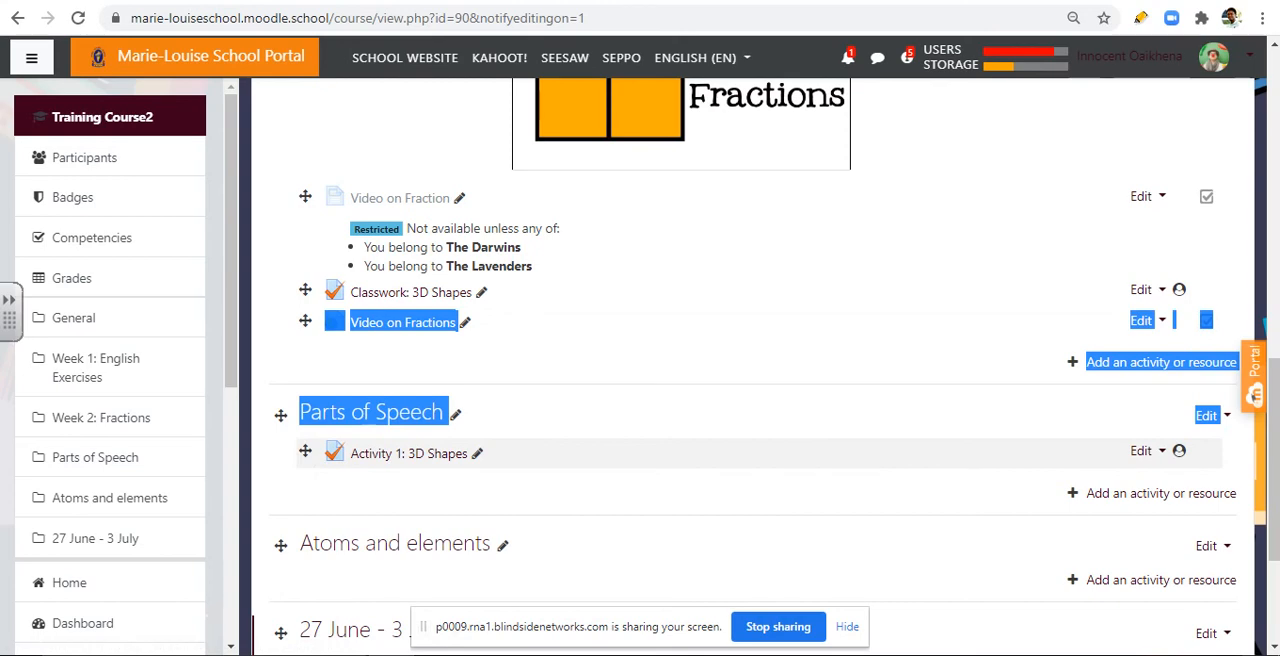
# Step: Move the Activity 1: 3D Shapes quiz from Parts of Speech to directly after English Task 2 in Week 1: English Exercises
pyautogui.moveTo(305, 451)
pyautogui.mouseDown()
pyautogui.moveTo(310, 296)
pyautogui.moveTo(306, 455)
pyautogui.mouseUp()
pyautogui.click(305, 451)
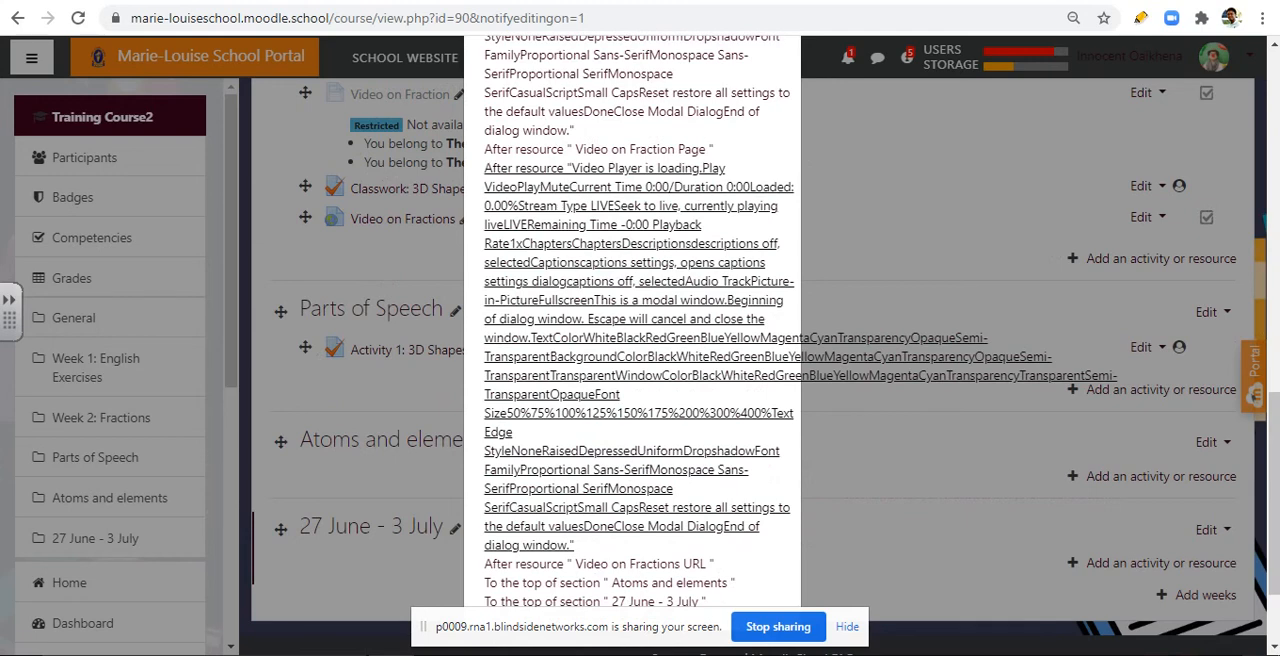
pyautogui.scroll(10, 640, 350)
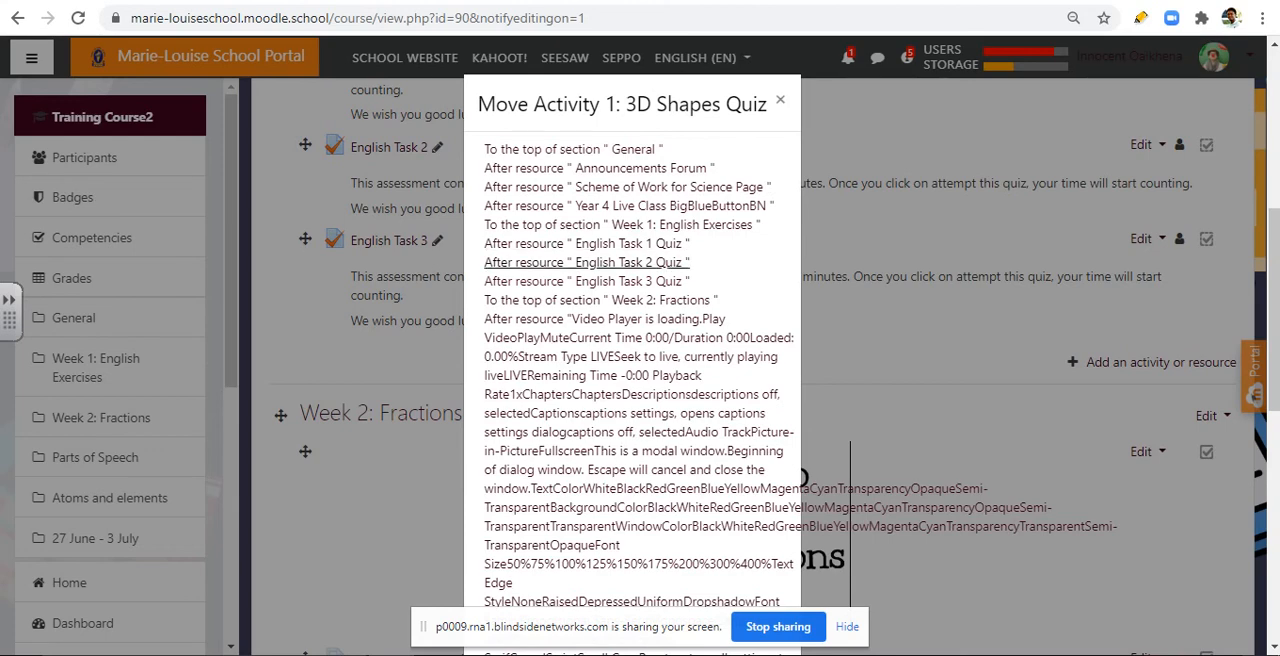
pyautogui.click(587, 262)
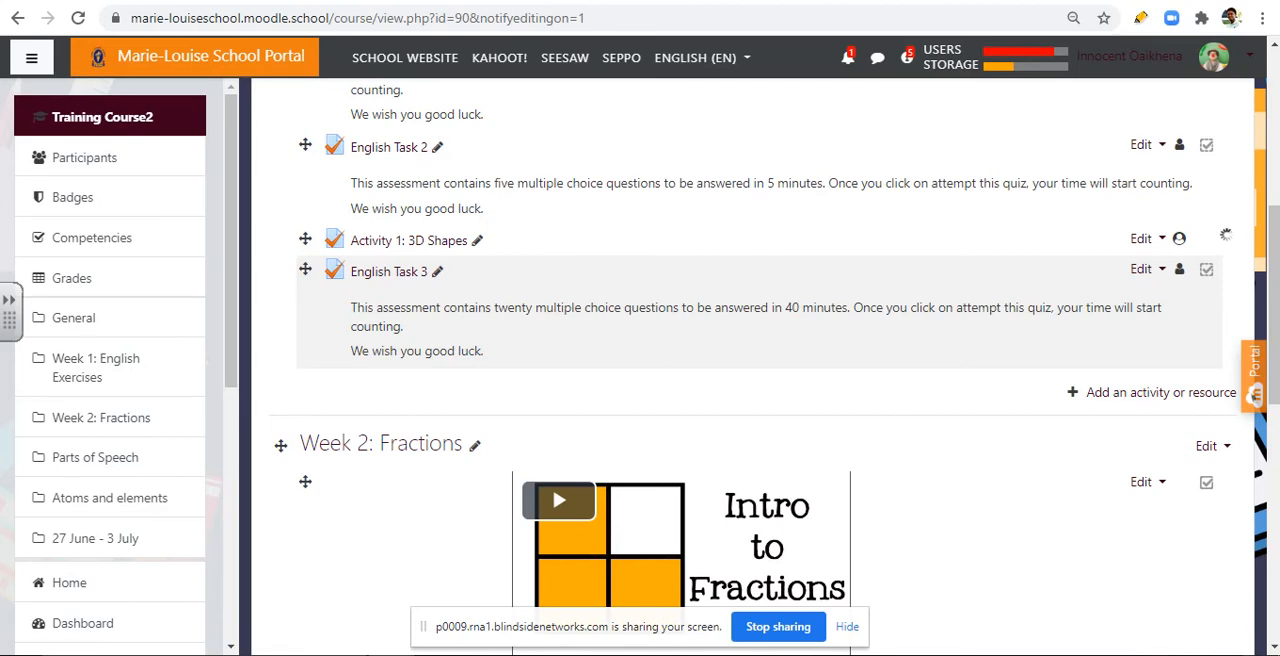
# Step: Check through Week 1, Week 2 and Parts of Speech where the two 3D Shapes quizzes are listed
pyautogui.scroll(-2, 745, 360)
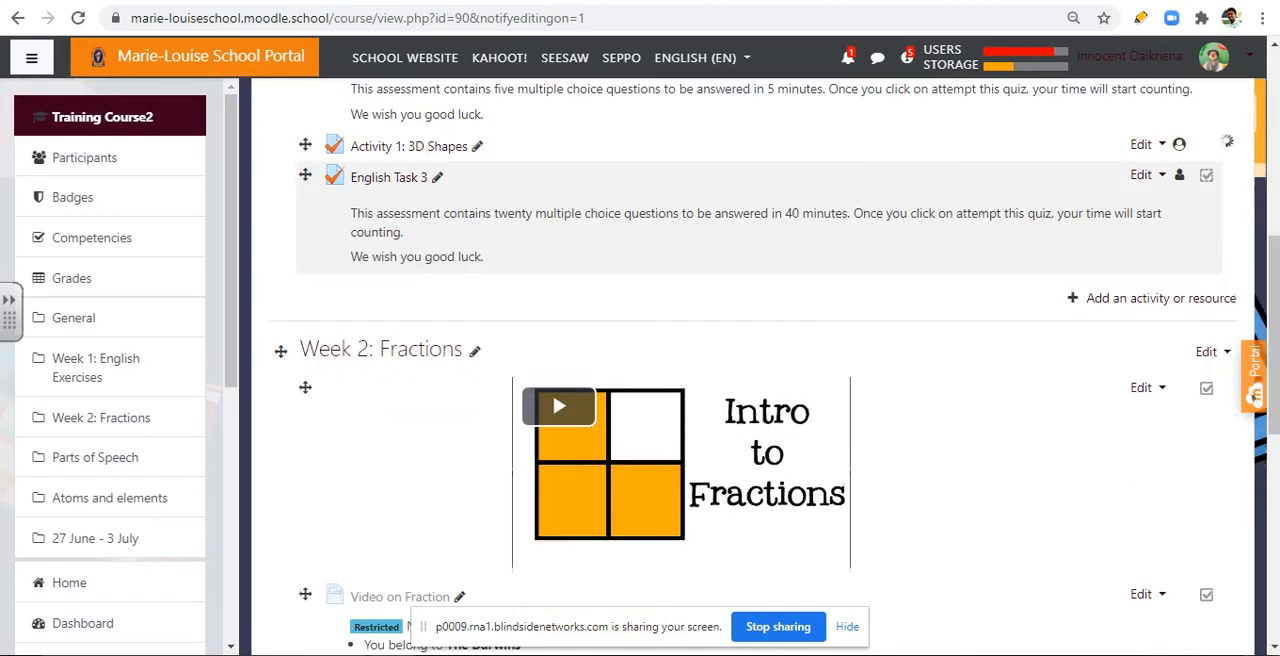
pyautogui.scroll(4, 745, 360)
pyautogui.scroll(-4, 745, 360)
pyautogui.scroll(-5, 745, 360)
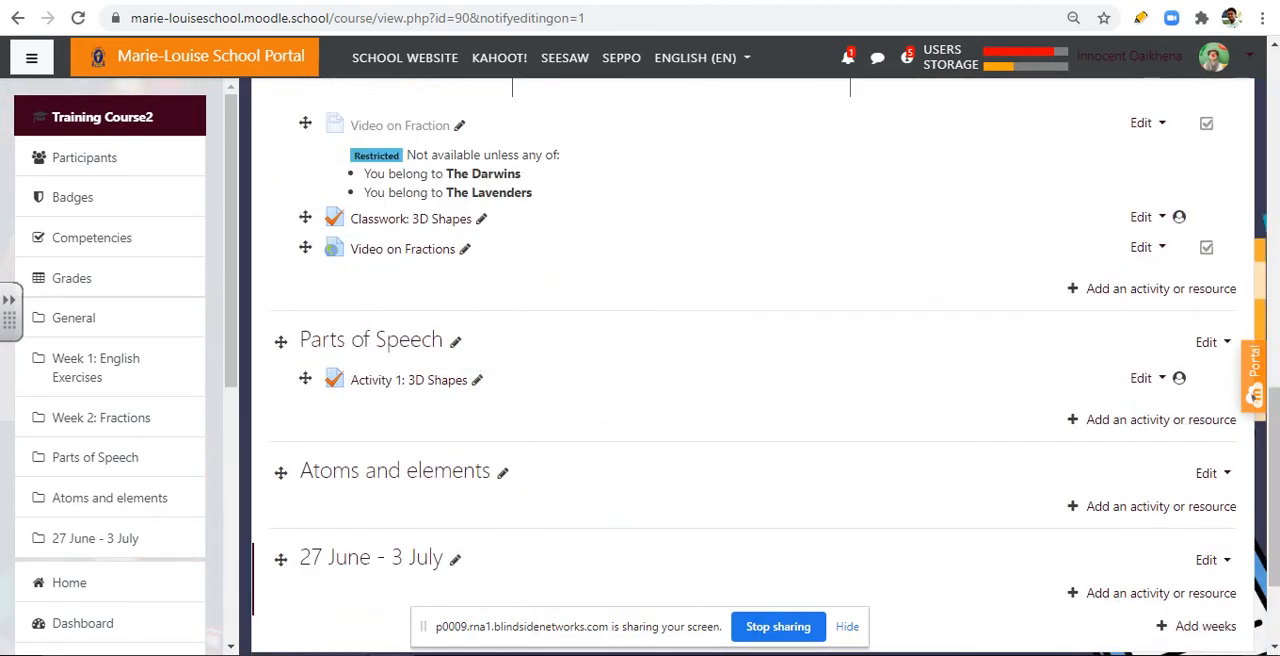
pyautogui.scroll(10, 745, 360)
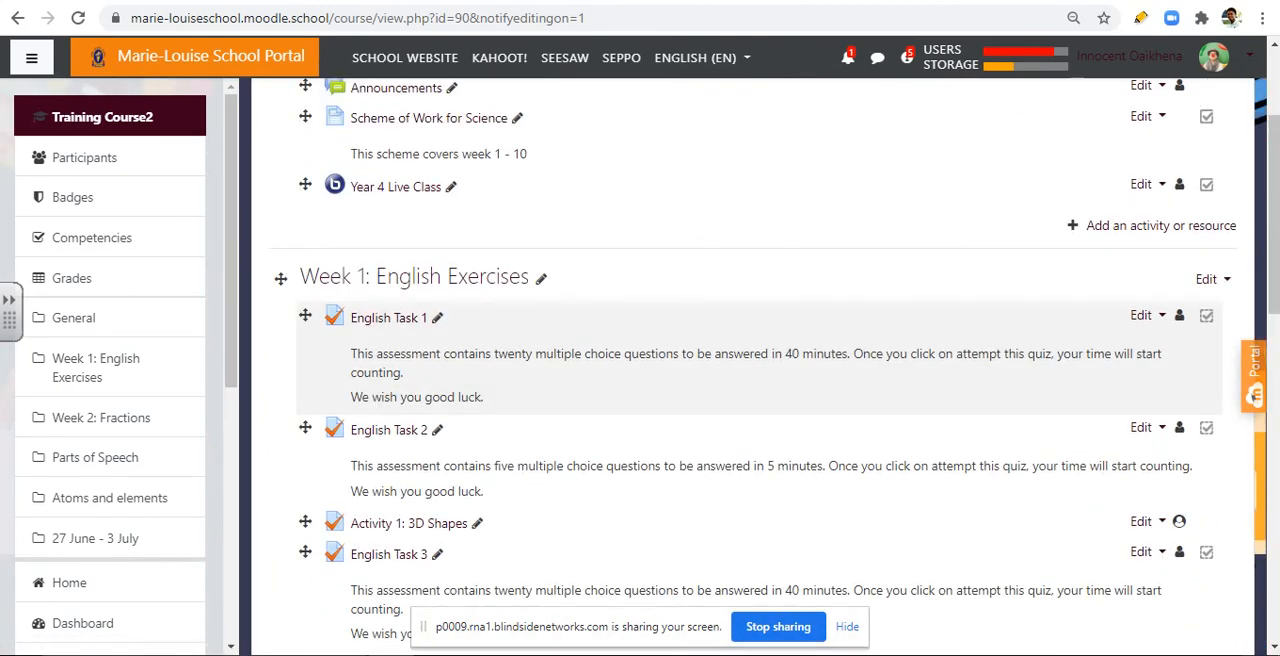
pyautogui.scroll(2, 745, 360)
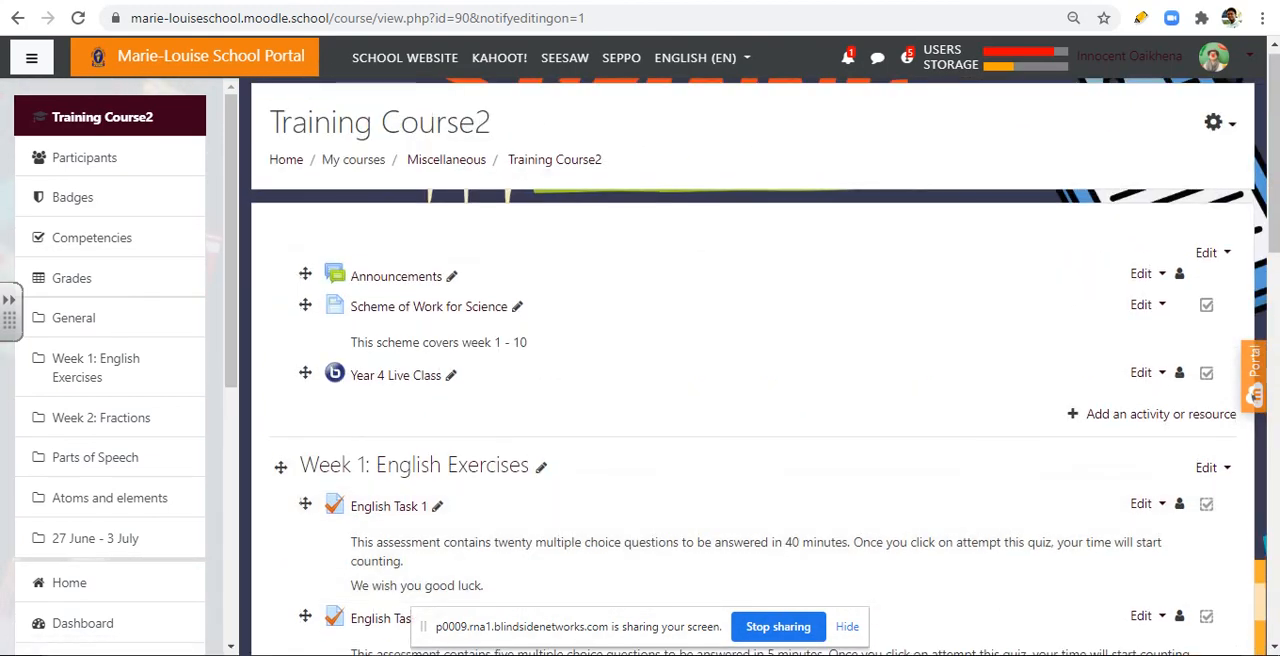
pyautogui.scroll(-12, 745, 360)
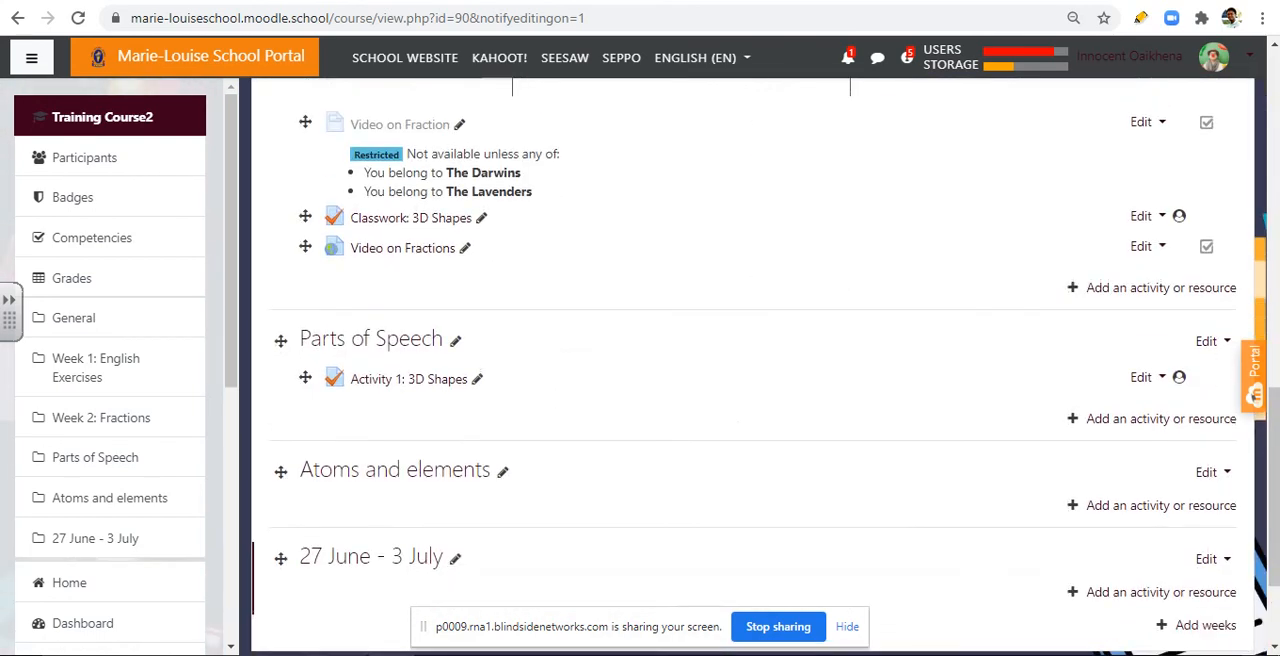
pyautogui.scroll(-2, 745, 400)
pyautogui.scroll(2, 745, 400)
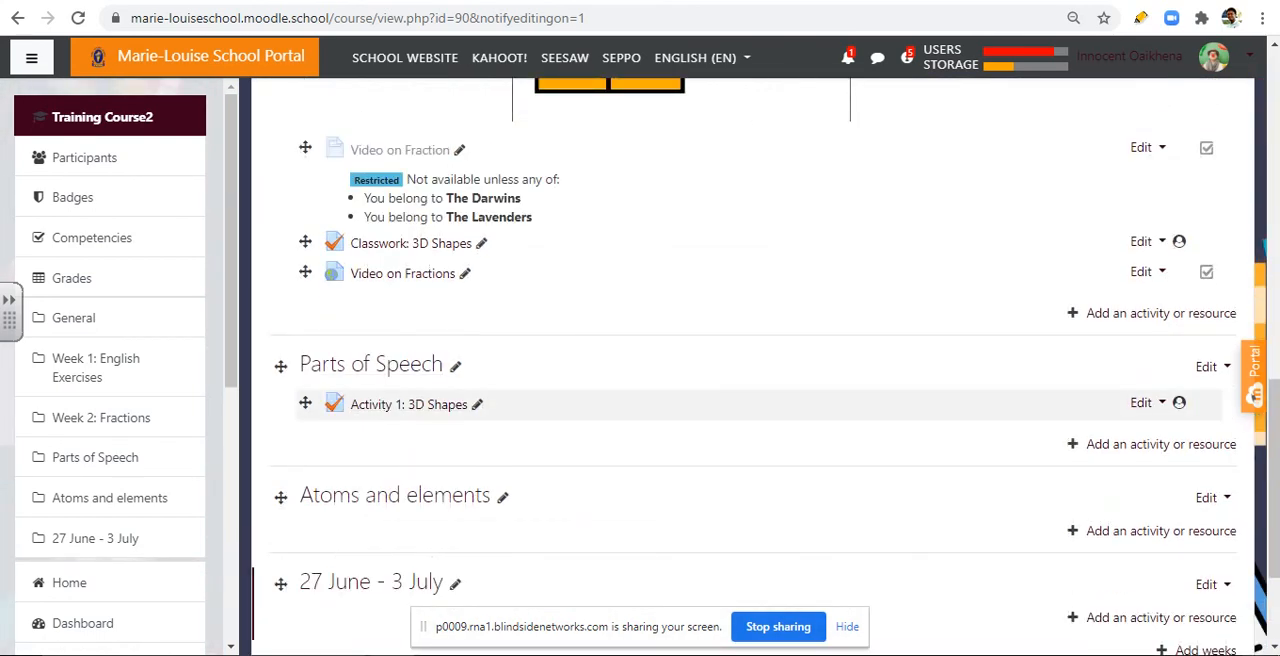
# Step: Move the Activity 1: 3D Shapes quiz listed under Parts of Speech to directly after English Task 1 in Week 1: English Exercises
pyautogui.click(305, 403)
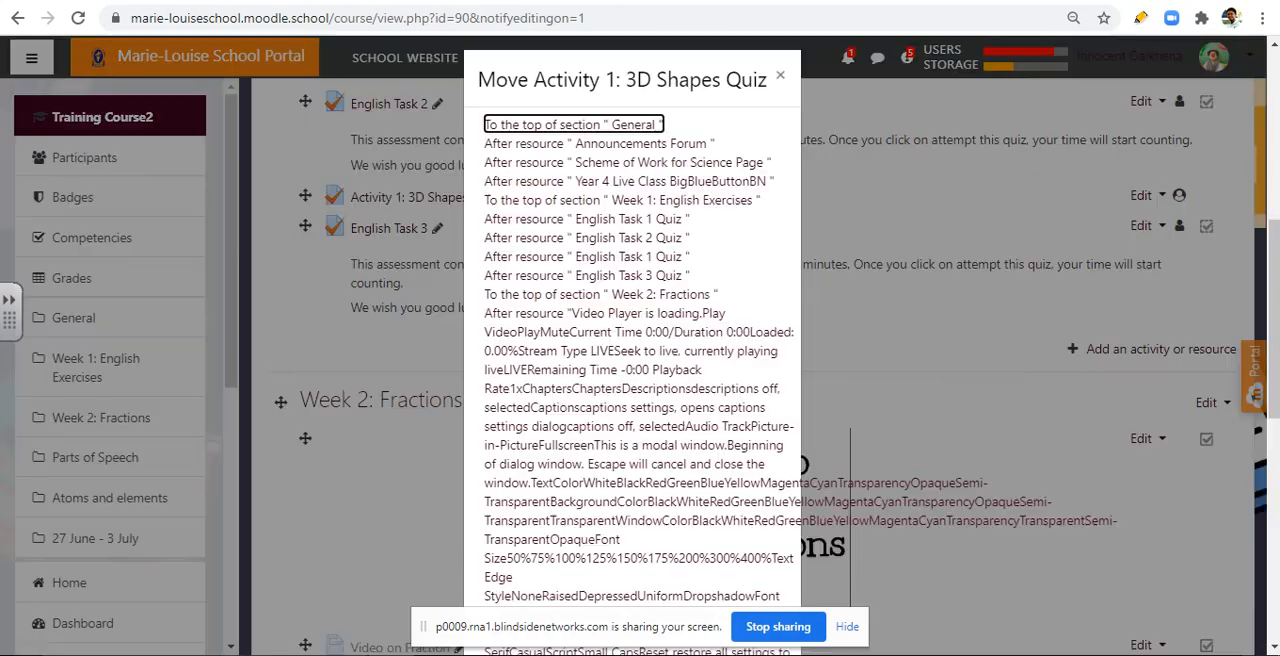
pyautogui.scroll(-5, 632, 350)
pyautogui.scroll(3, 632, 350)
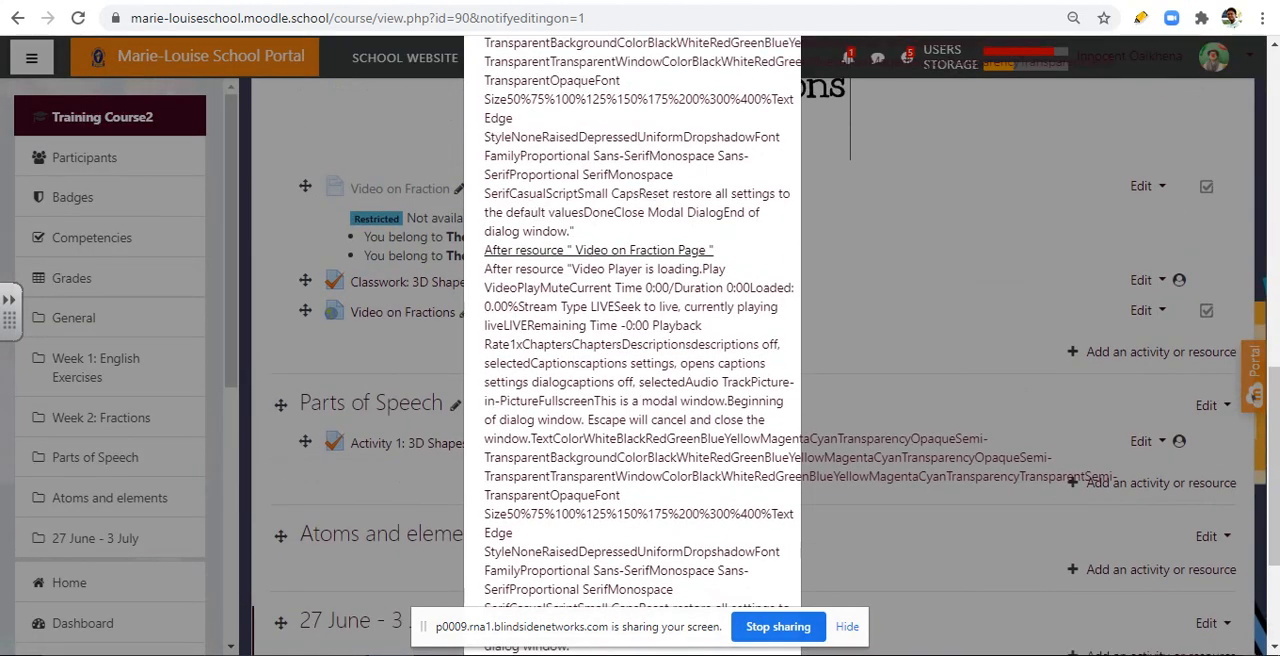
pyautogui.scroll(4, 632, 400)
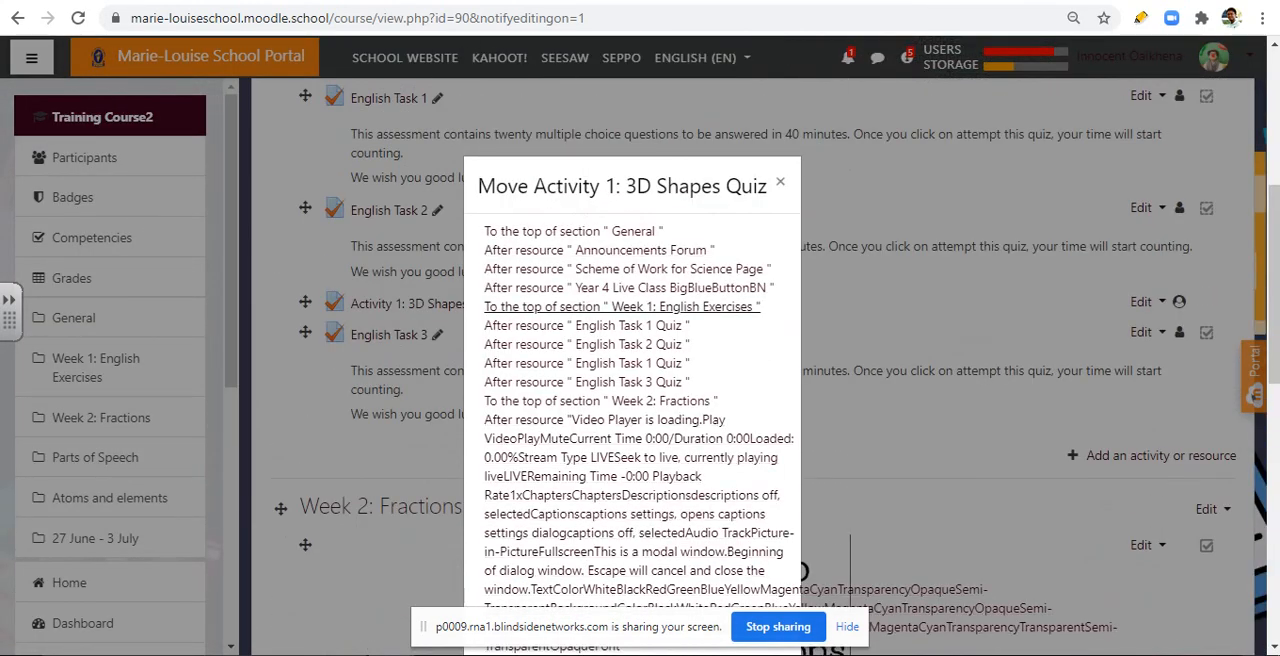
pyautogui.click(587, 325)
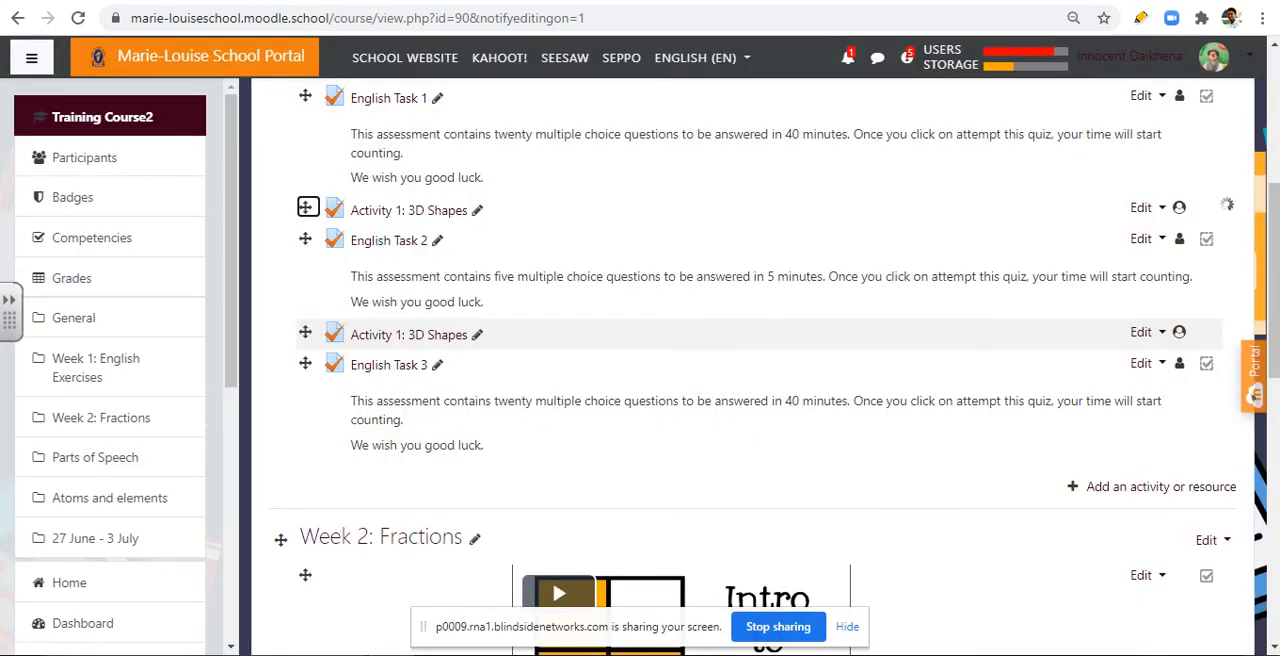
# Step: Reload the course page and check Parts of Speech and the other sections for the moved quizzes
pyautogui.scroll(-10, 750, 350)
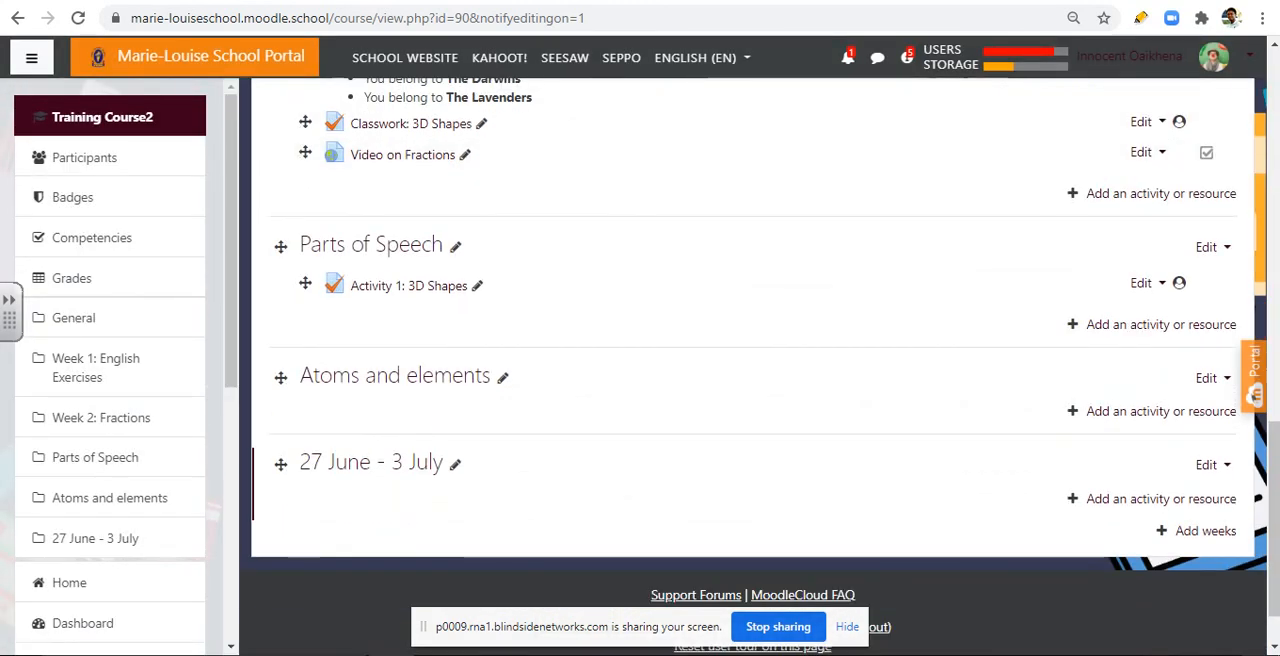
pyautogui.rightClick(766, 1)
pyautogui.click(805, 61)
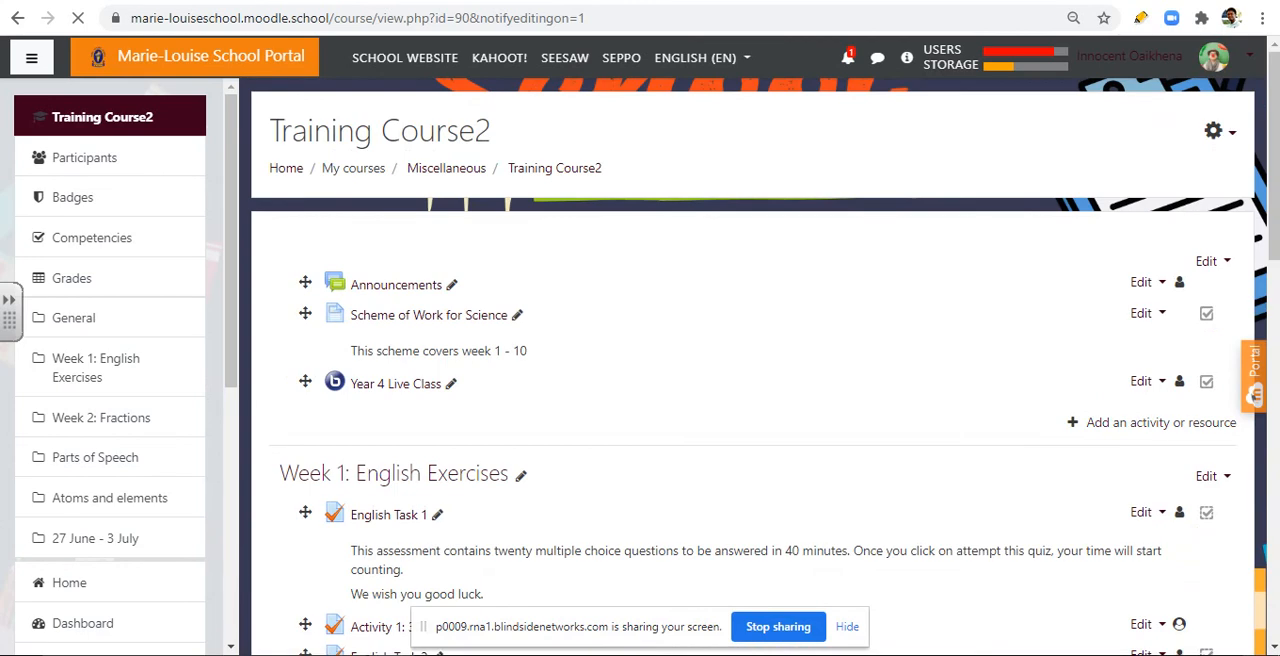
pyautogui.scroll(-9, 740, 320)
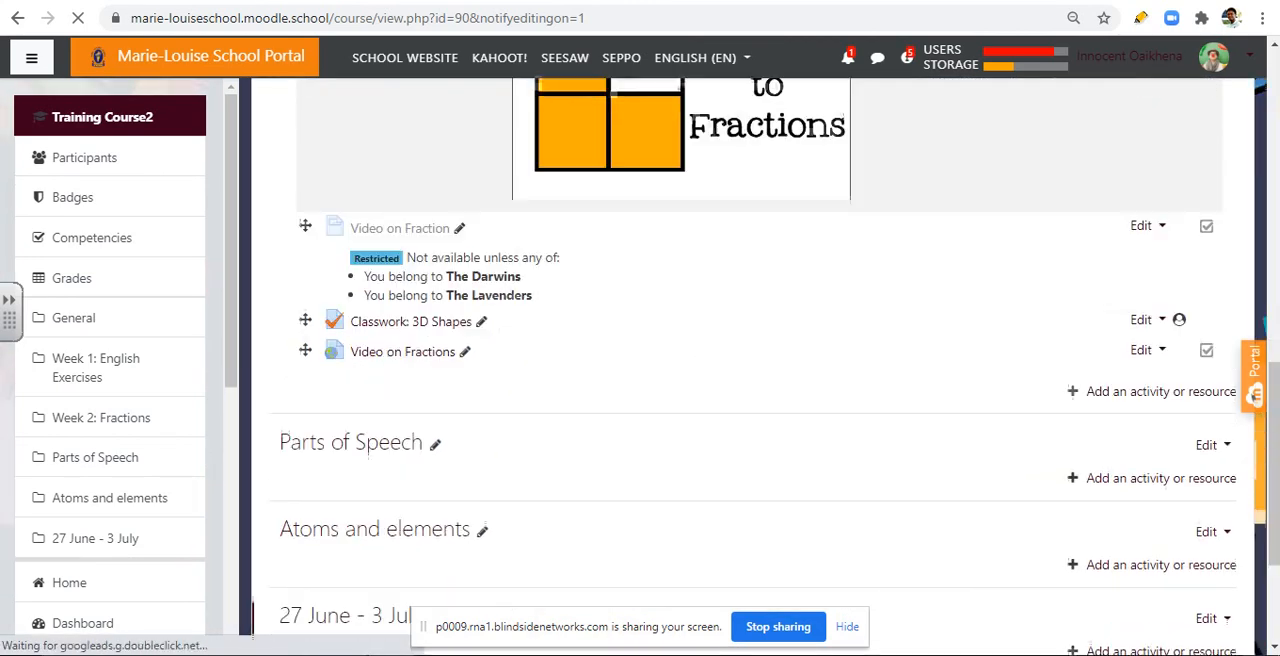
pyautogui.scroll(3, 740, 280)
pyautogui.scroll(-4, 740, 280)
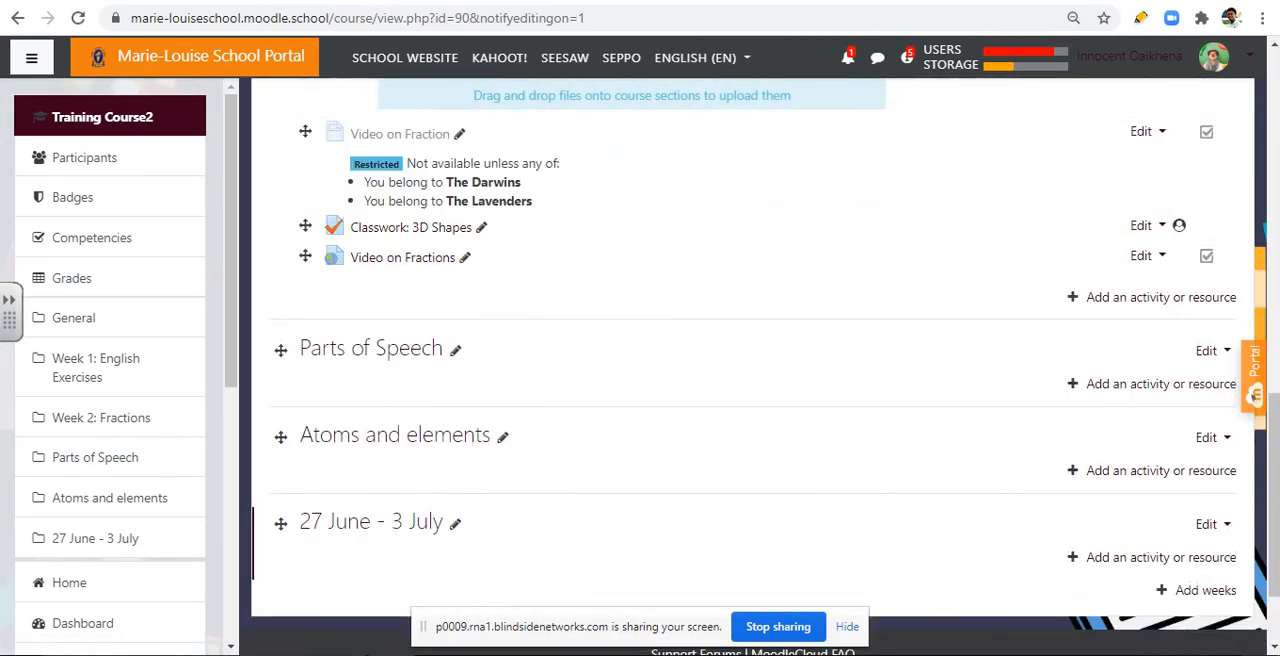
# Step: Delete the Parts of Speech week from the course
pyautogui.scroll(1, 750, 350)
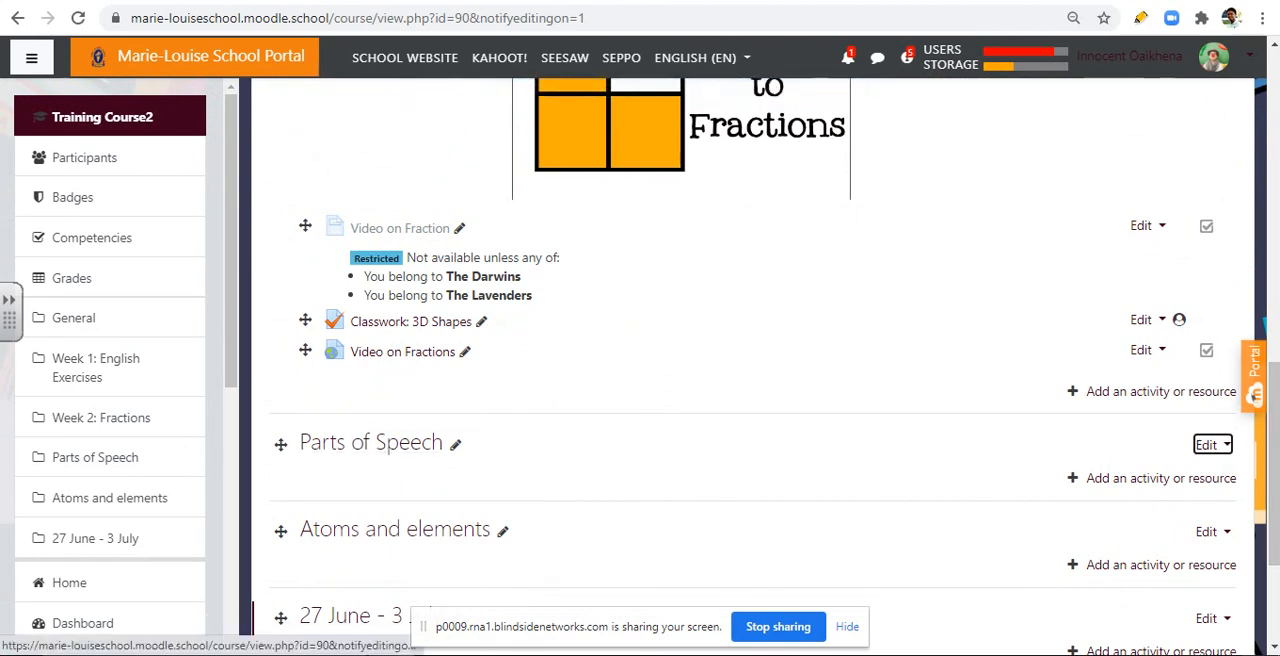
pyautogui.click(1210, 445)
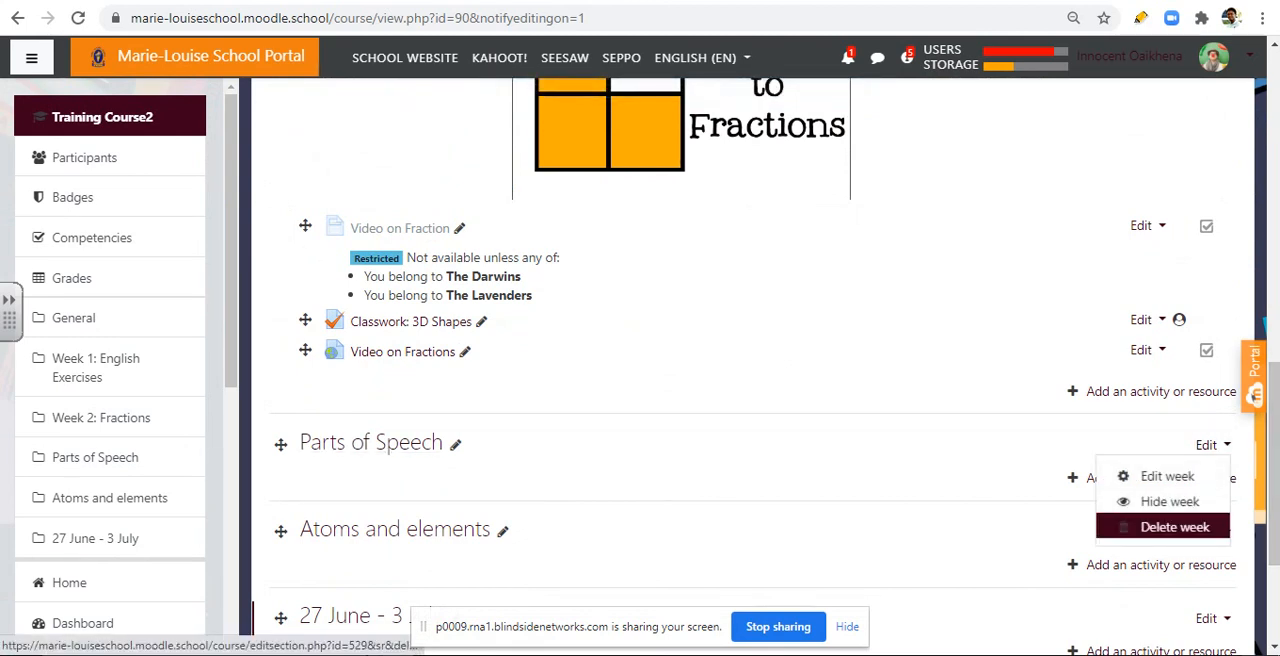
pyautogui.click(1175, 527)
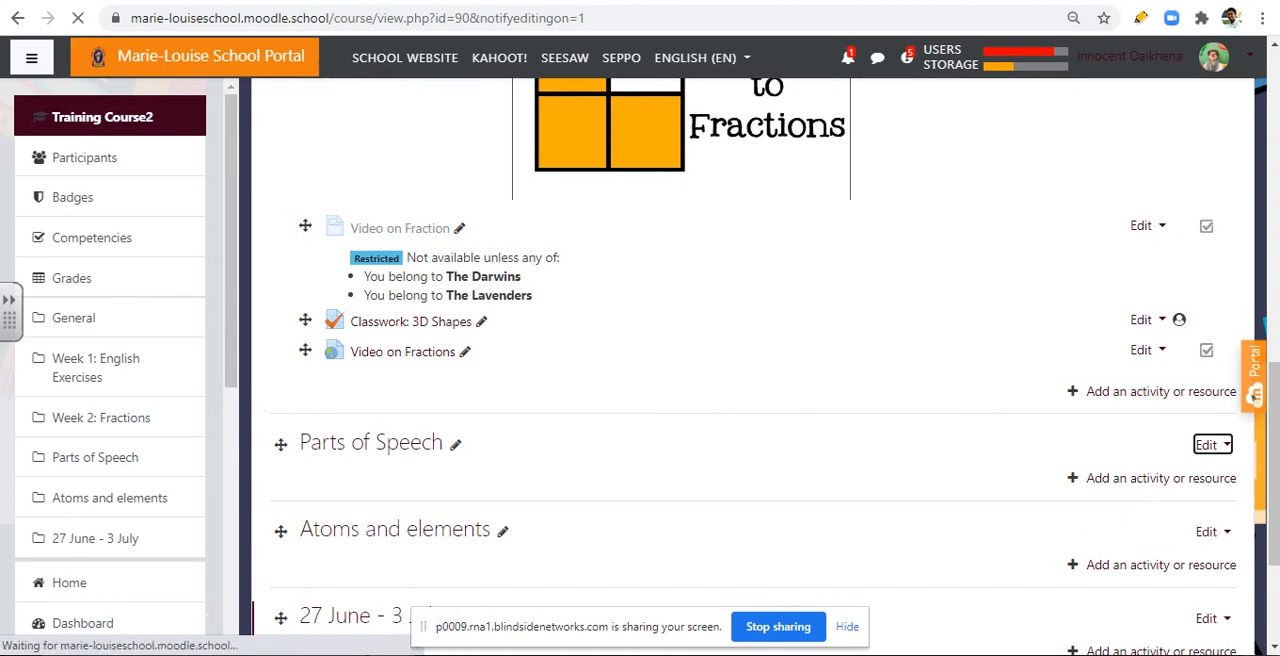